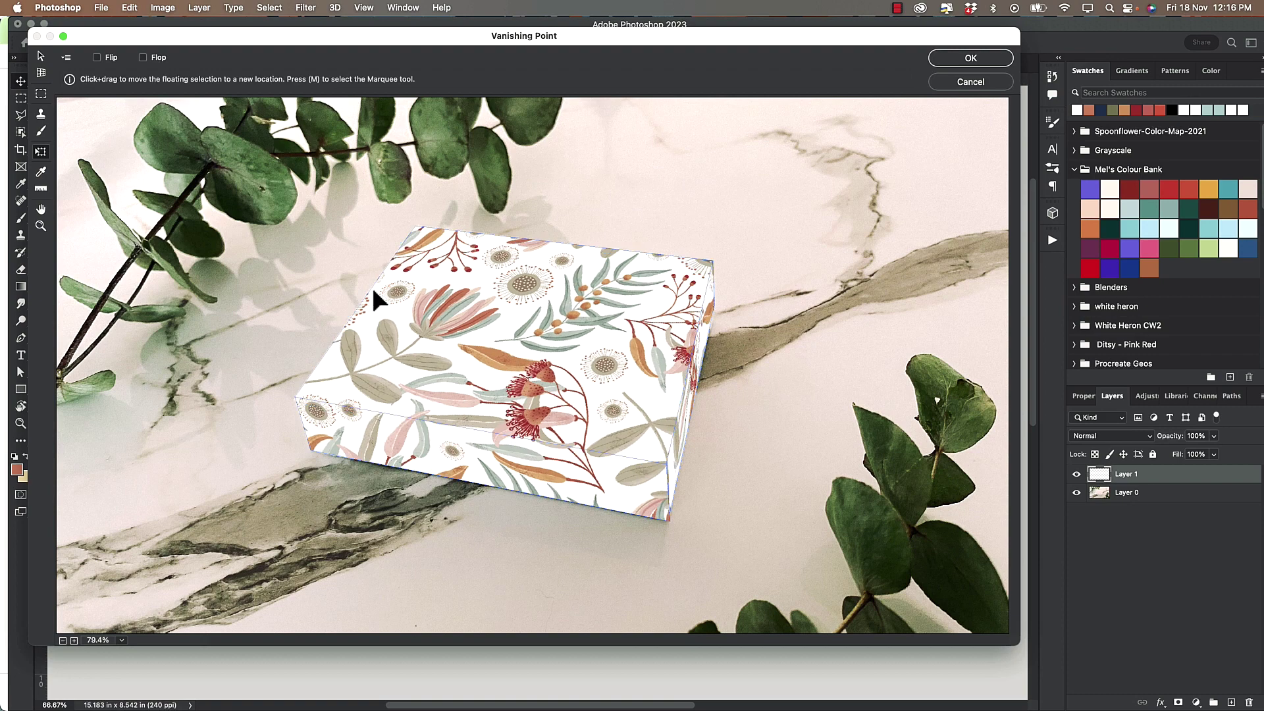
Bring up white-box-mockup.psd in Photoshop, with pattern.jpg open alongside it
drag(372, 290, 373, 288)
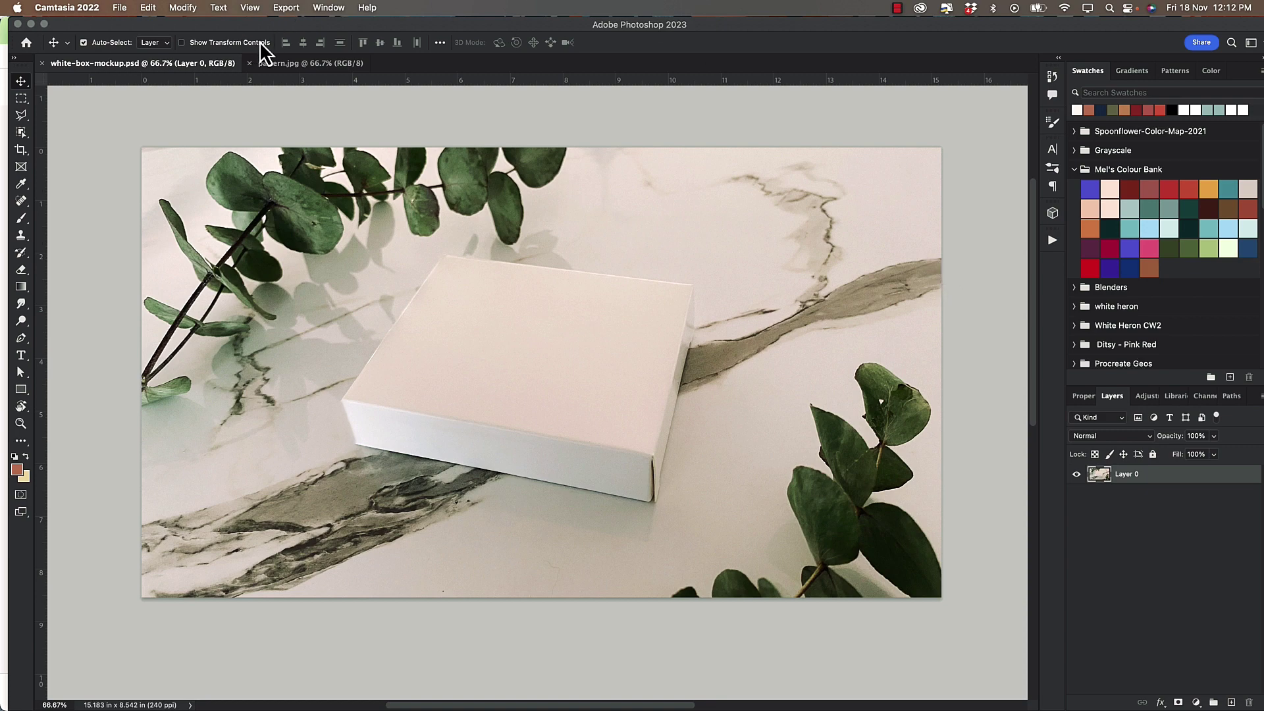
click(283, 65)
click(305, 66)
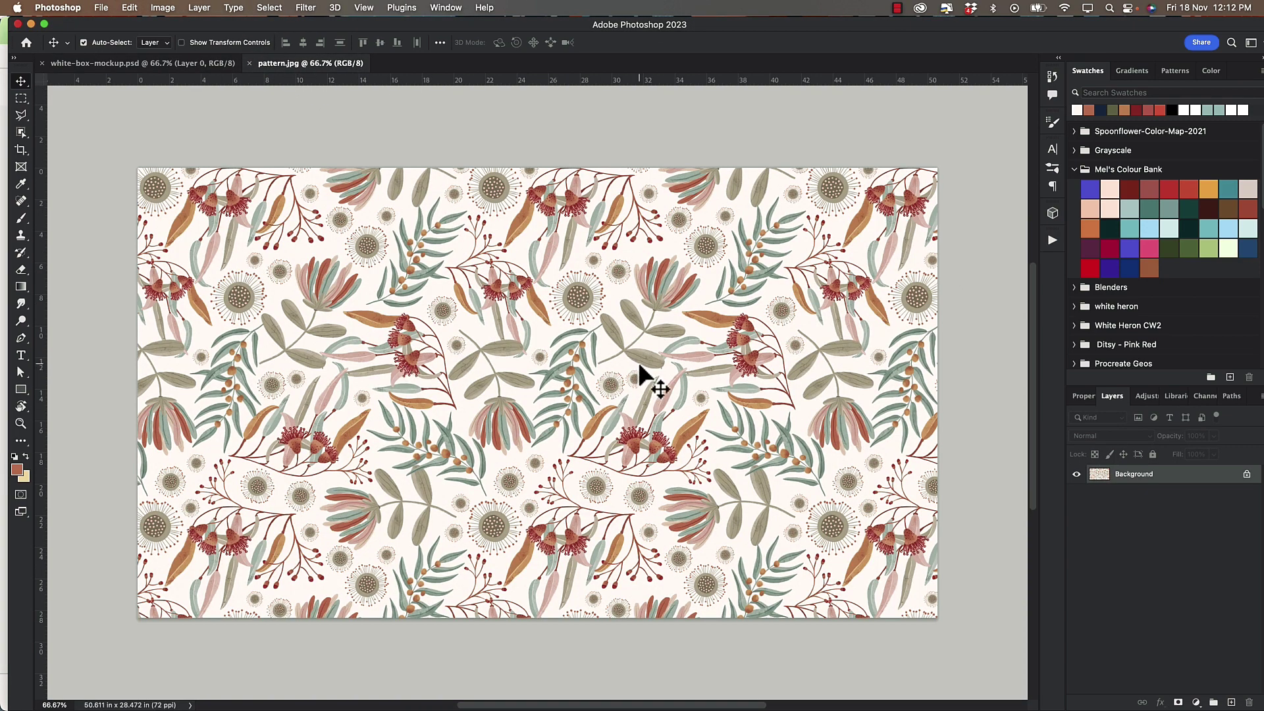
click(168, 64)
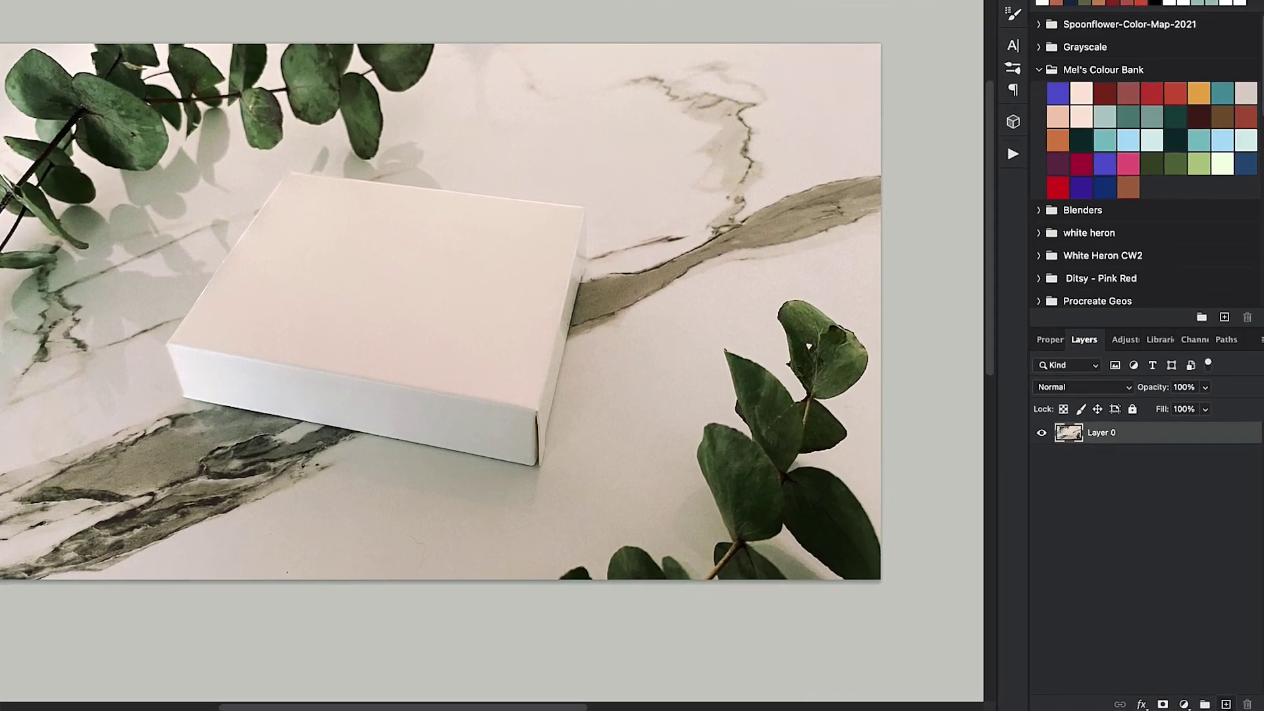
Add an empty Layer 1 above the box photo and open the Vanishing Point filter
click(1226, 704)
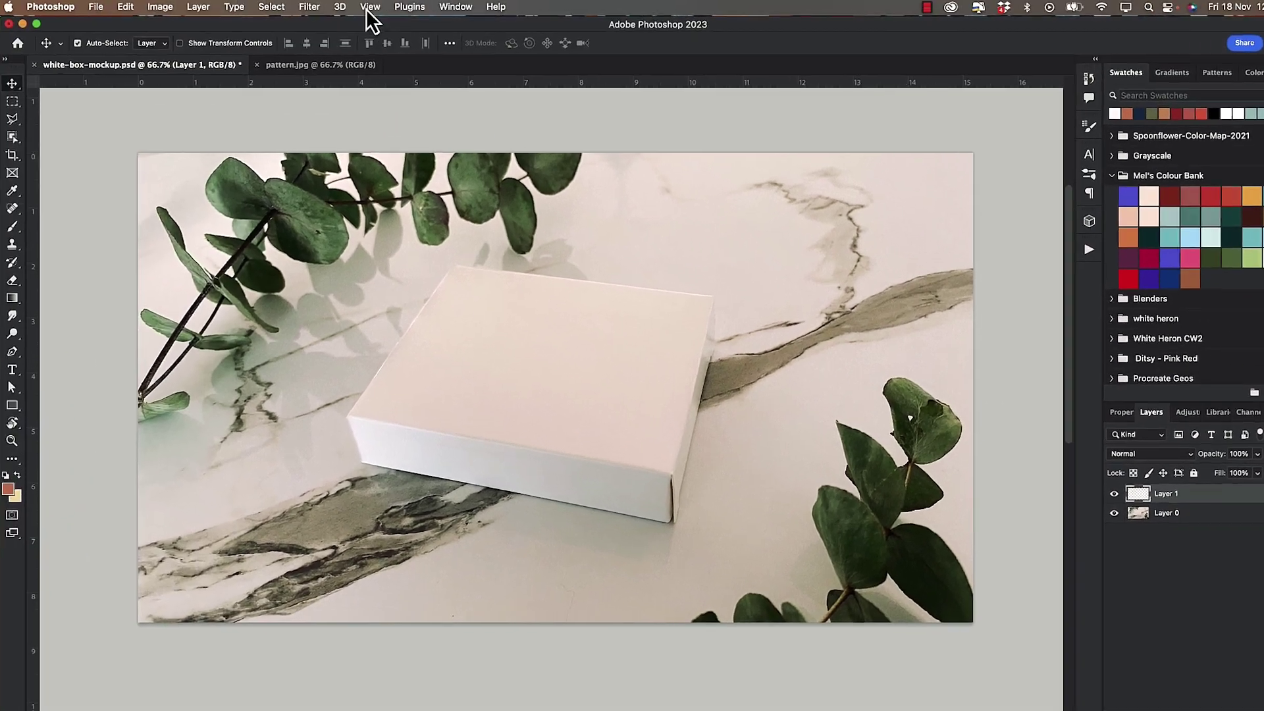
click(309, 8)
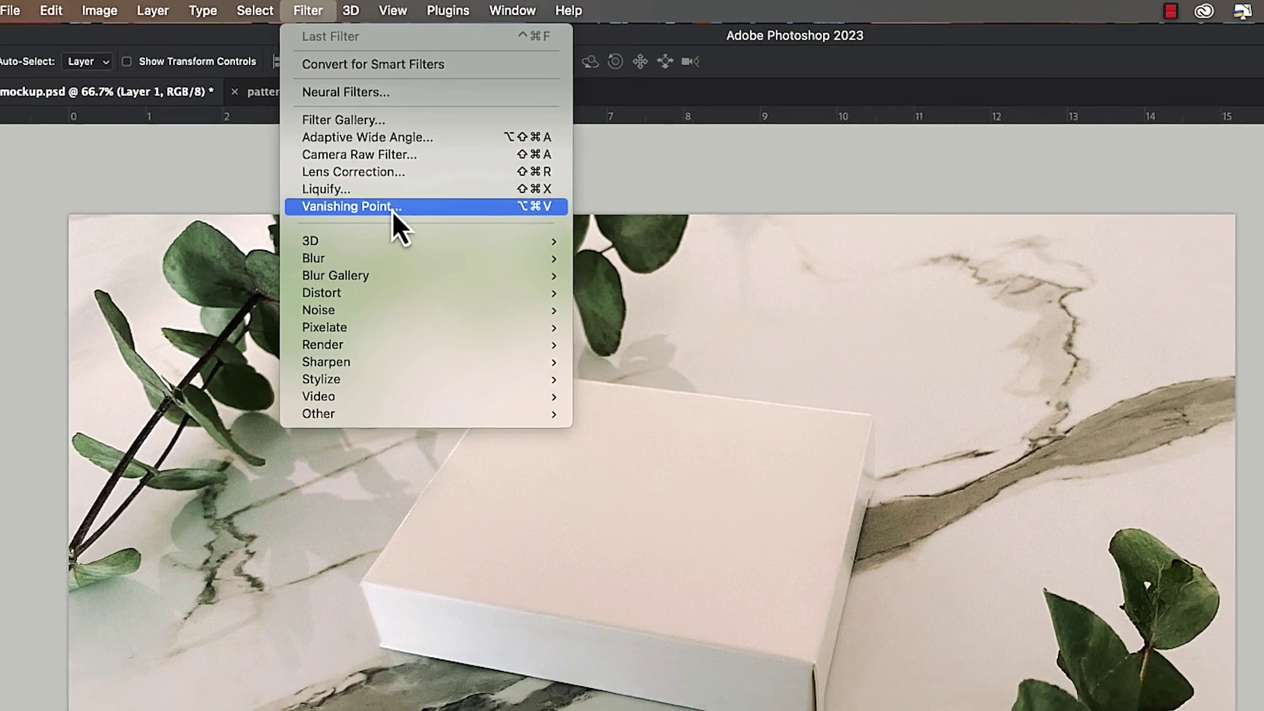
click(399, 223)
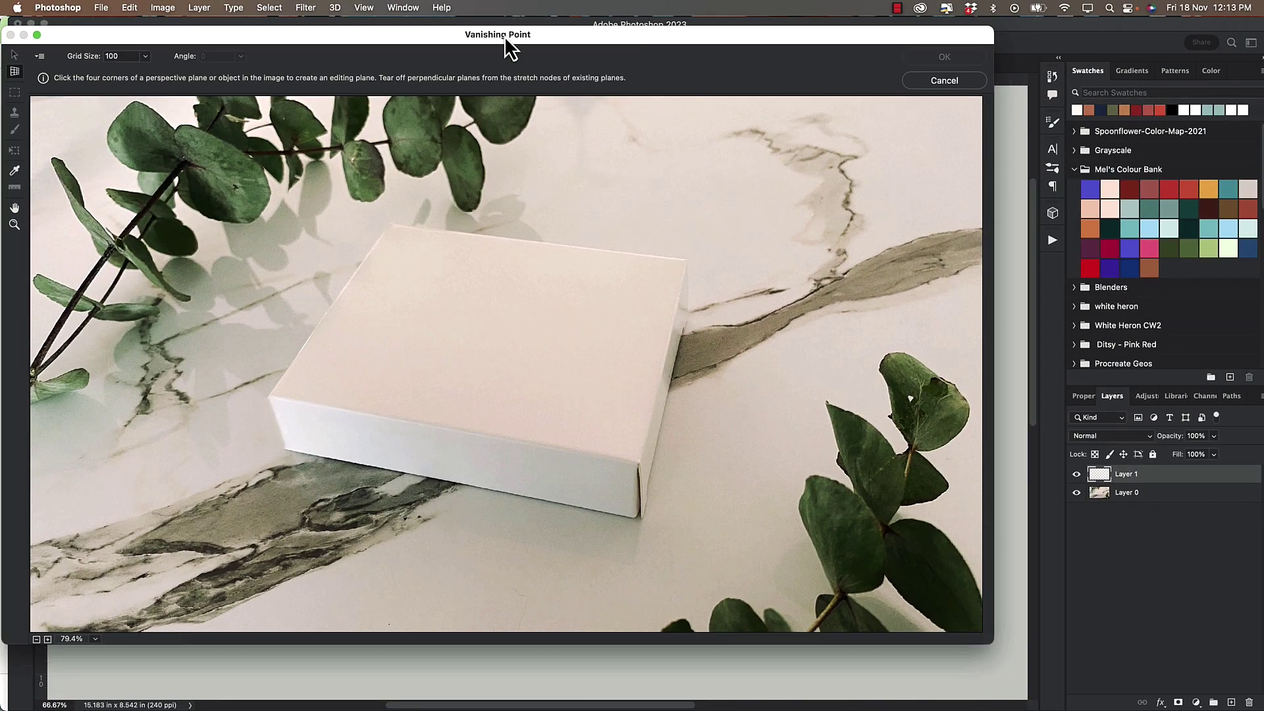
drag(507, 40, 542, 42)
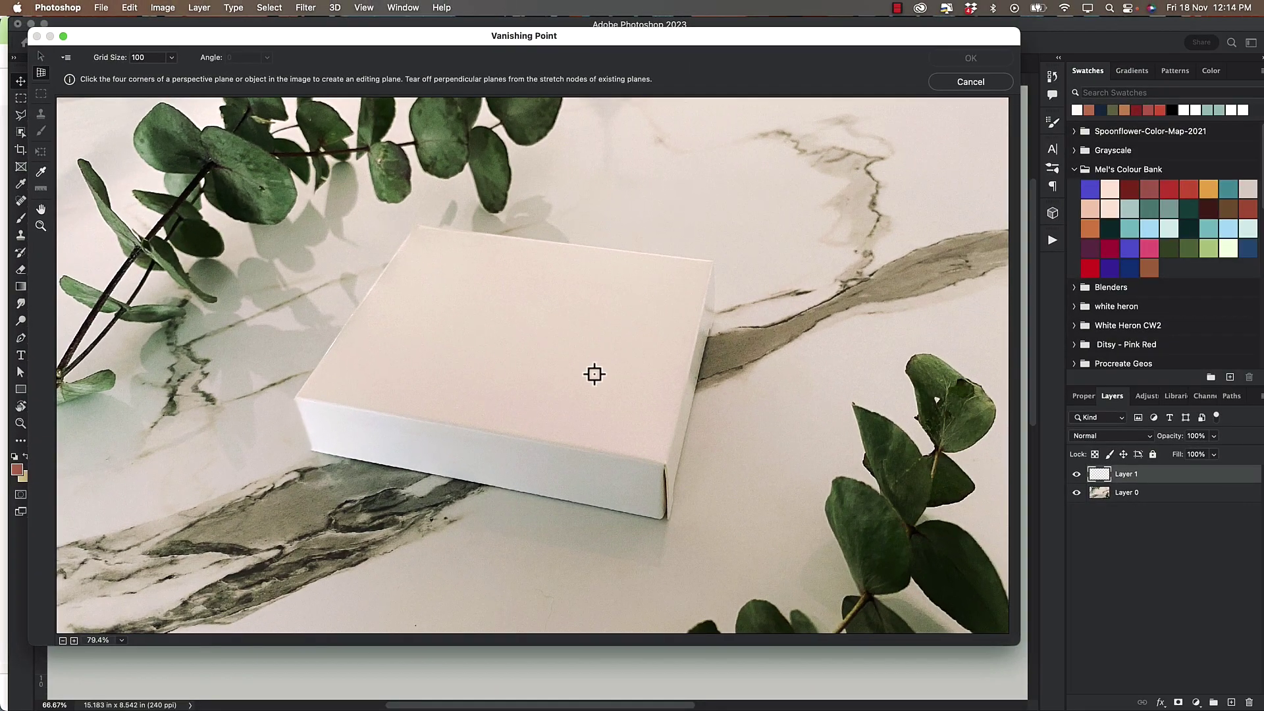
Draw a perspective plane on the box's front face from its four corners, then fine-tune them
click(311, 451)
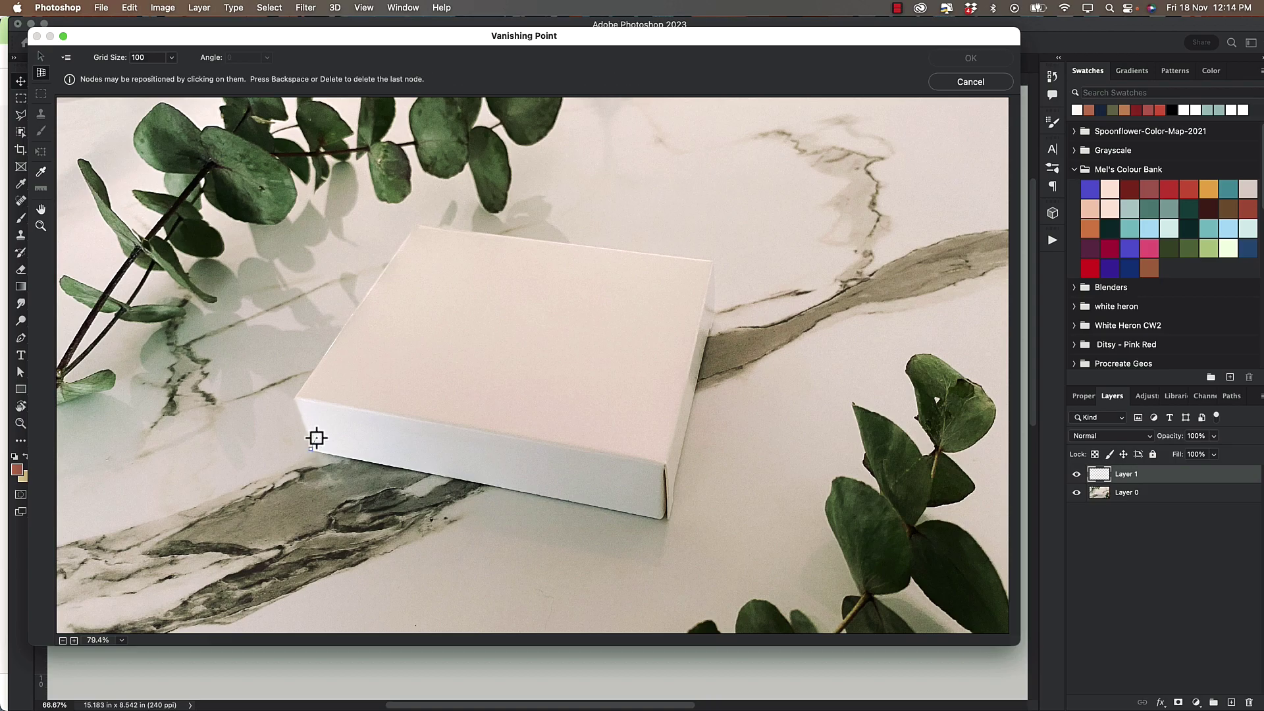
click(295, 398)
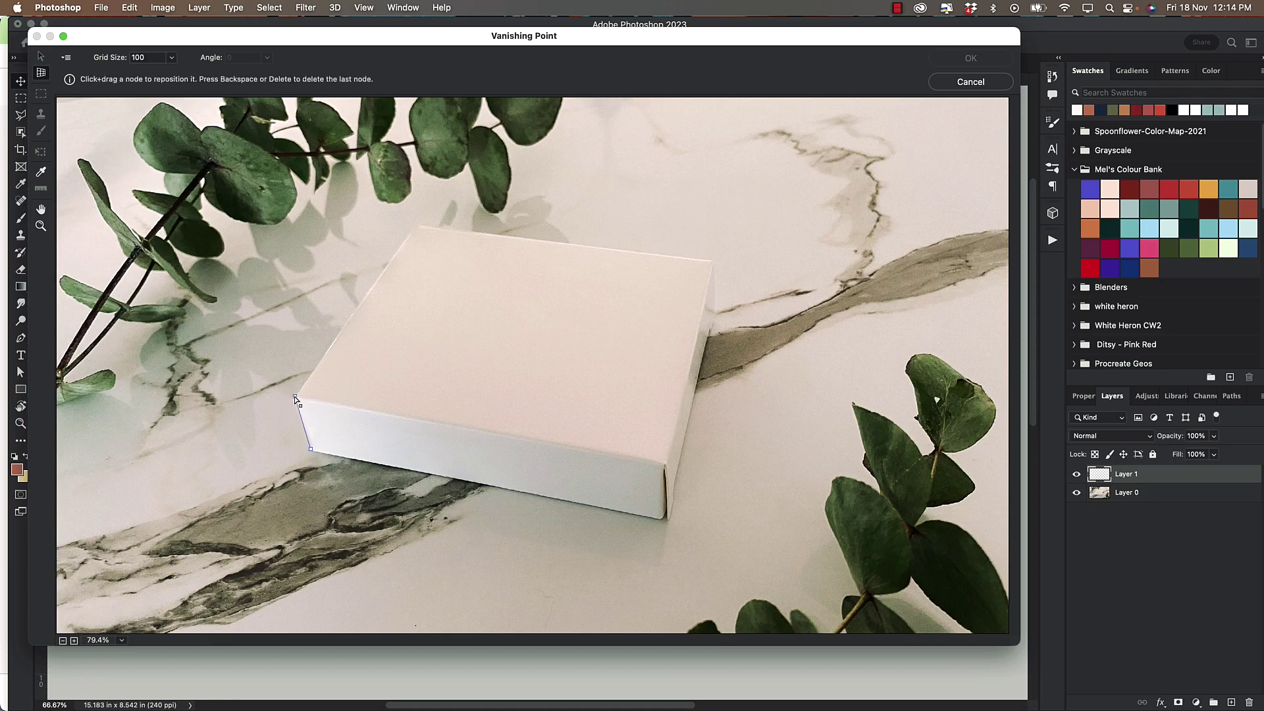
click(667, 465)
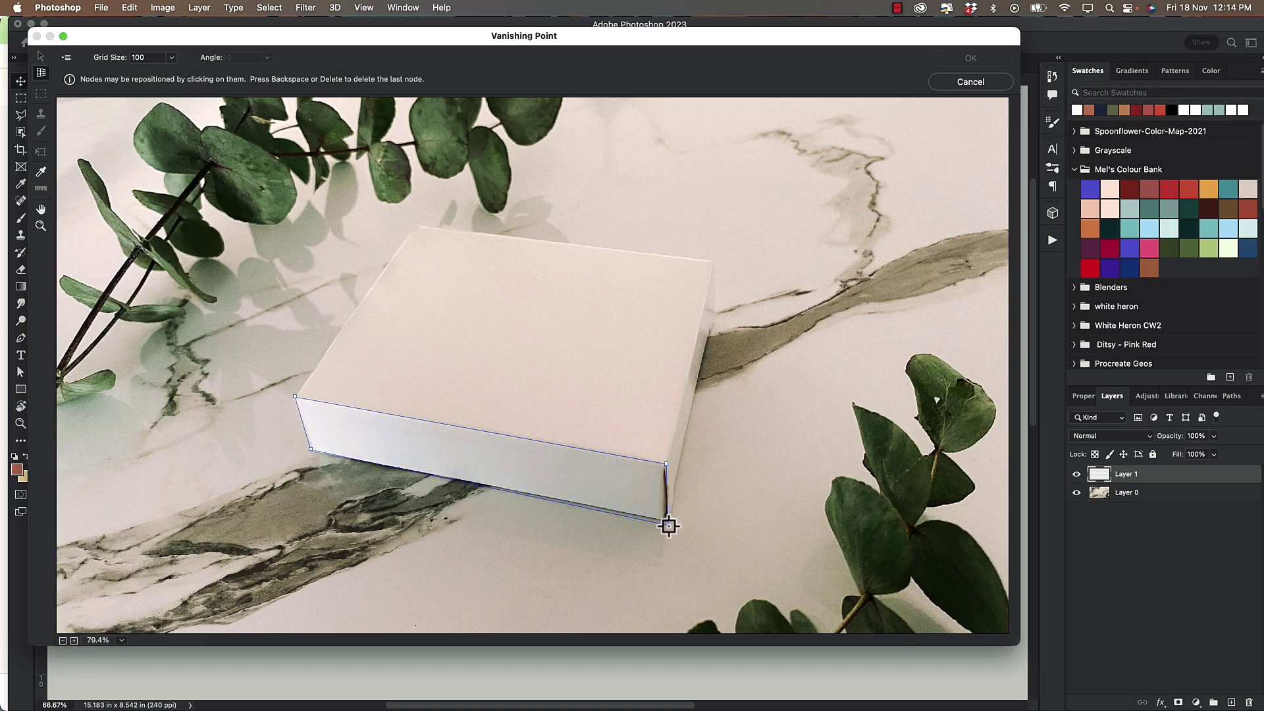
click(669, 521)
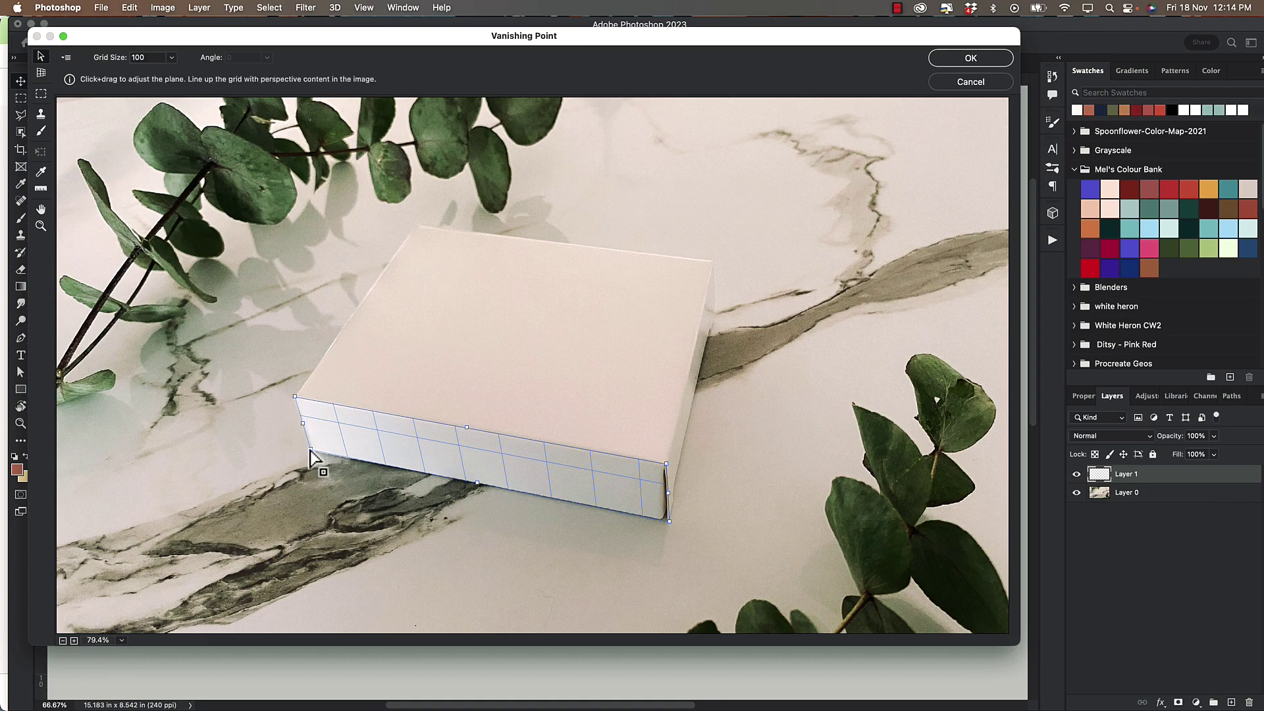
drag(310, 451, 311, 452)
drag(669, 522, 670, 523)
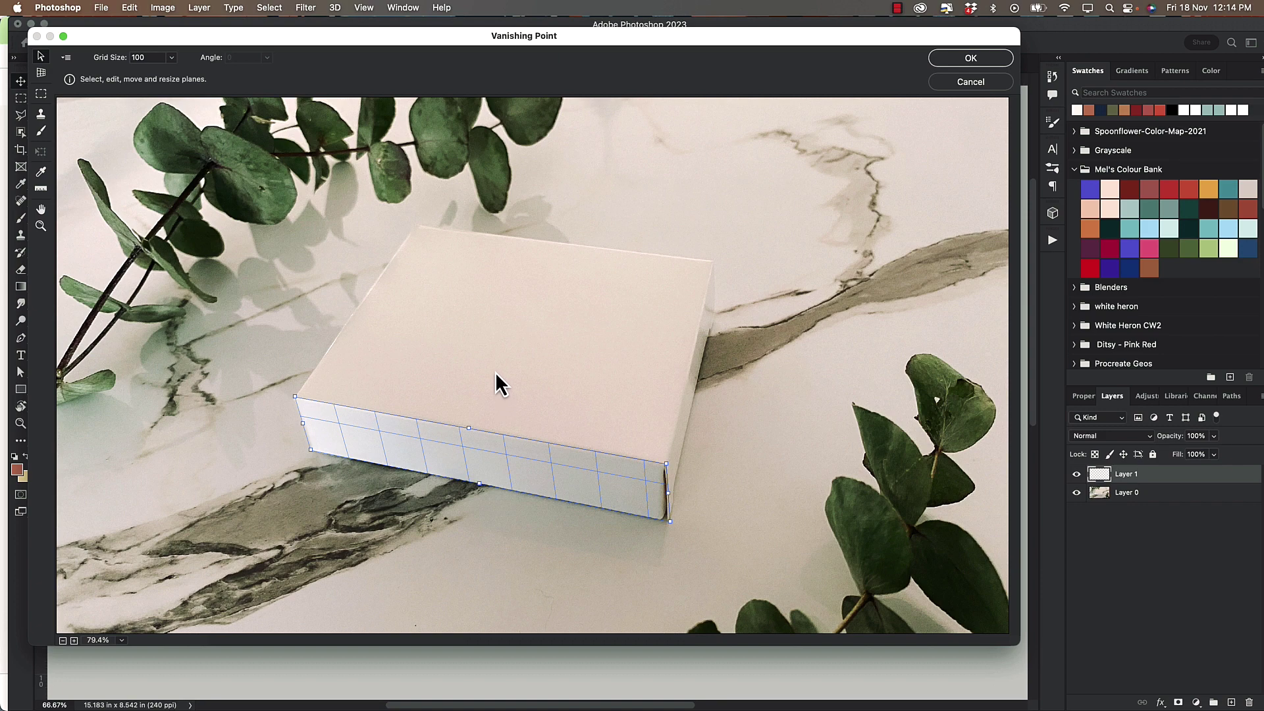
Extend perpendicular planes from the front plane over the box top and its right end
key(super)
drag(468, 429, 577, 232)
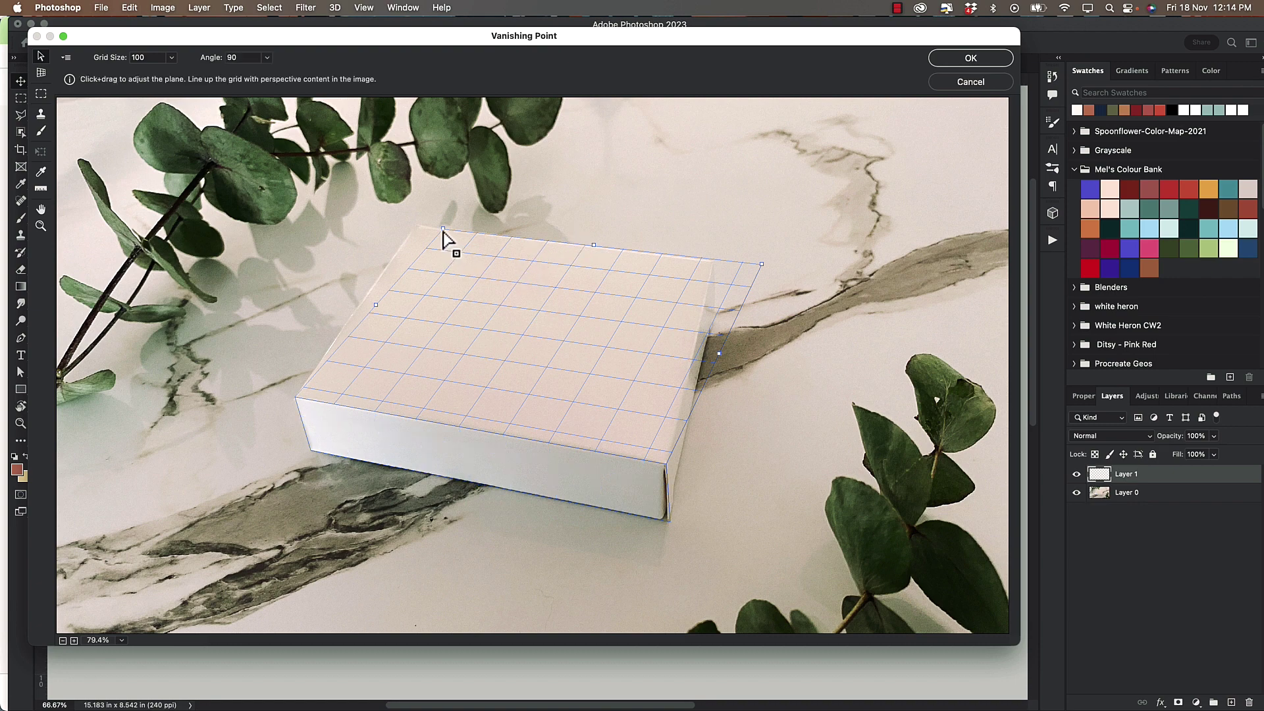
drag(442, 230, 417, 226)
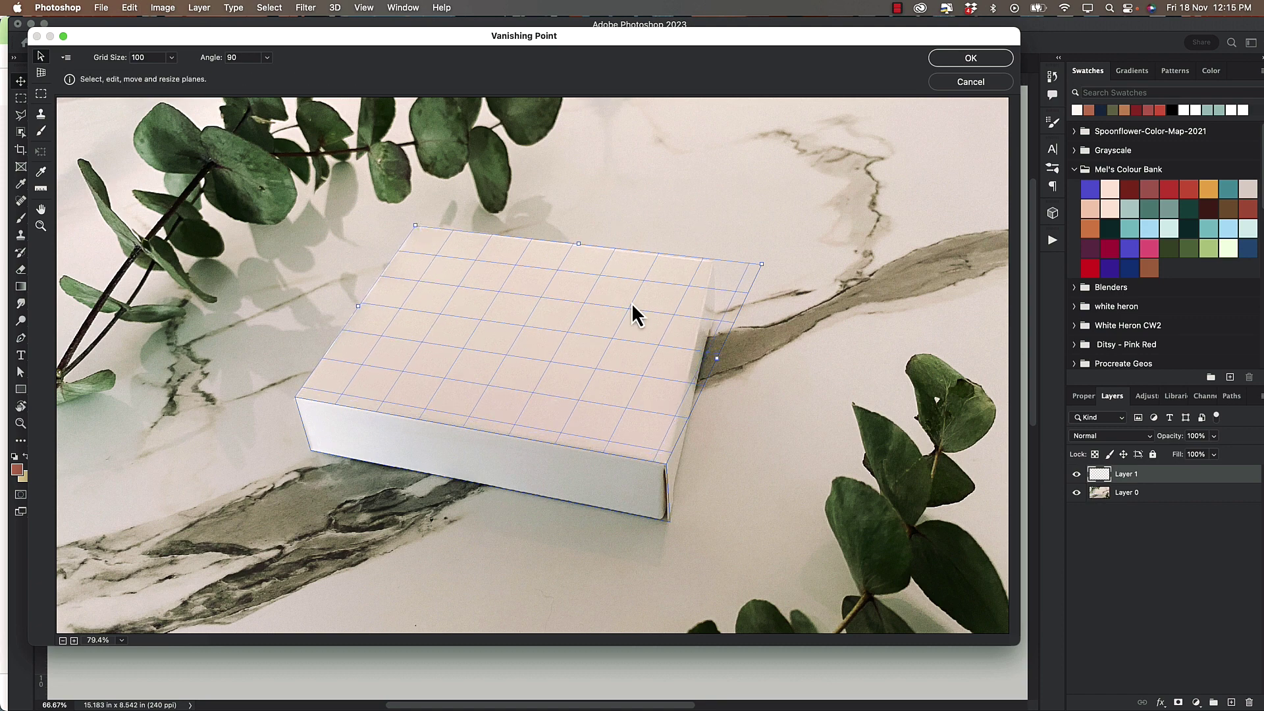
drag(761, 264, 708, 268)
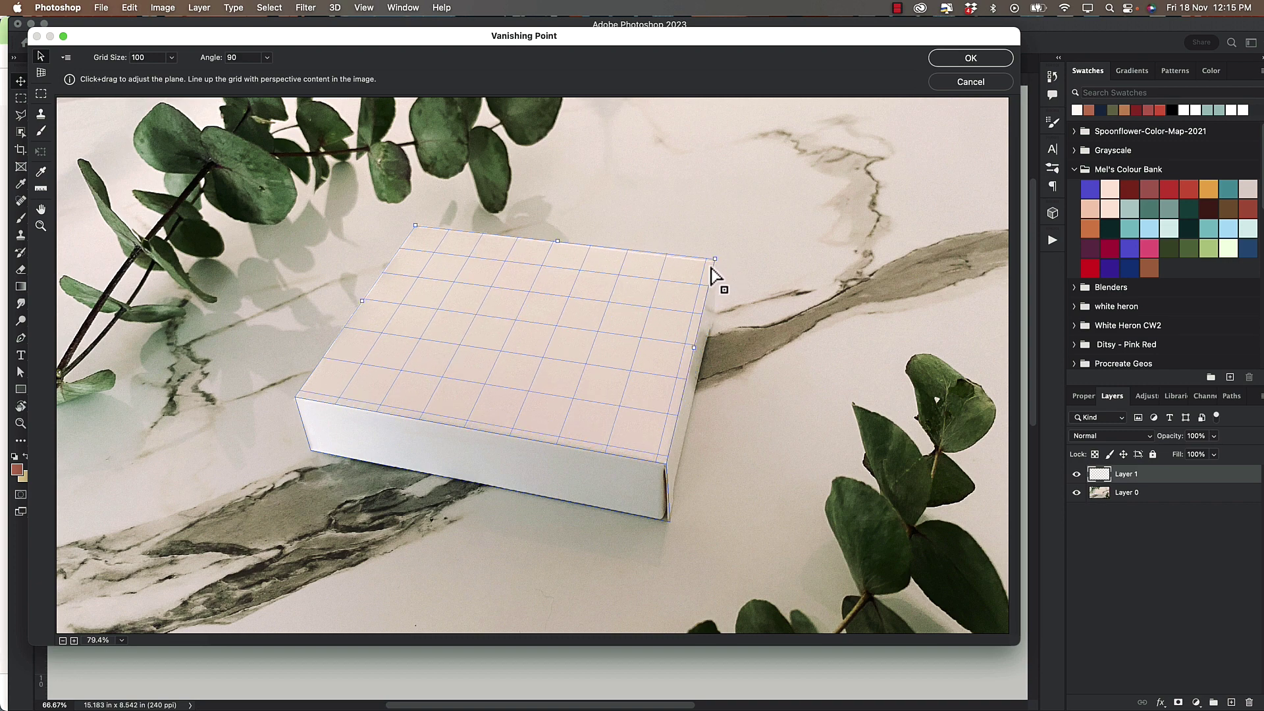
drag(714, 259, 713, 262)
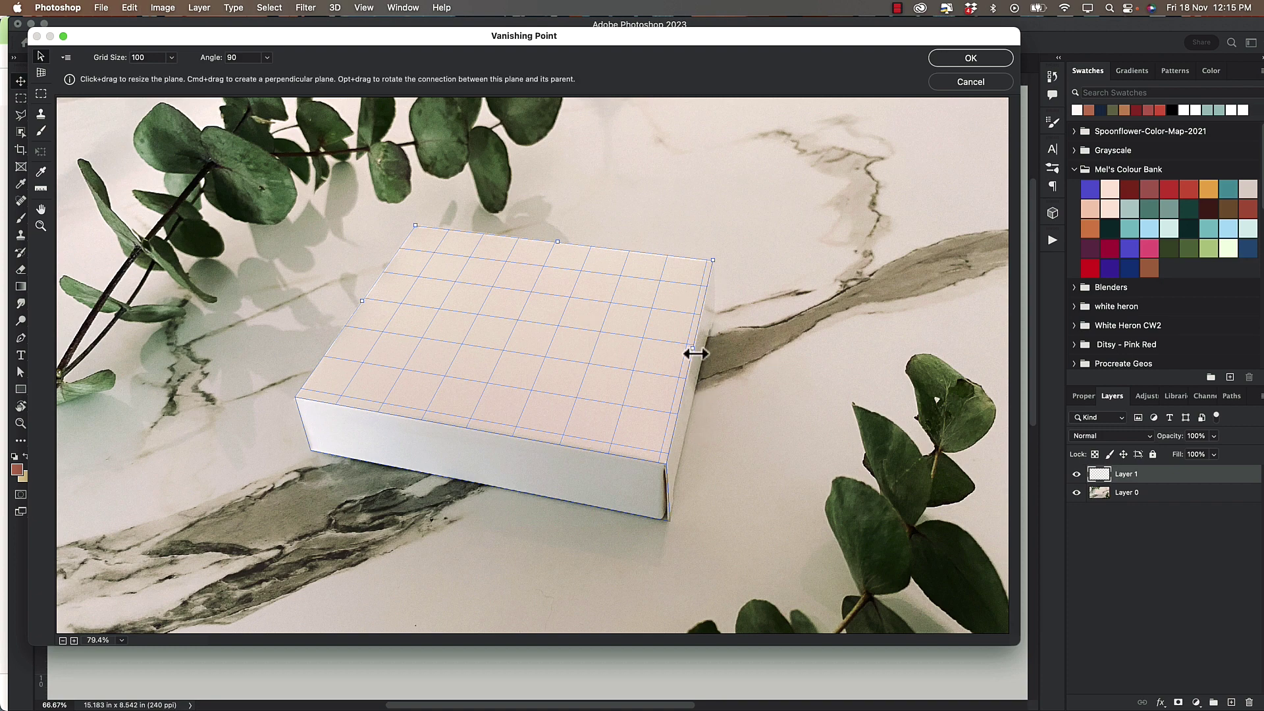
key(alt)
drag(694, 353, 705, 388)
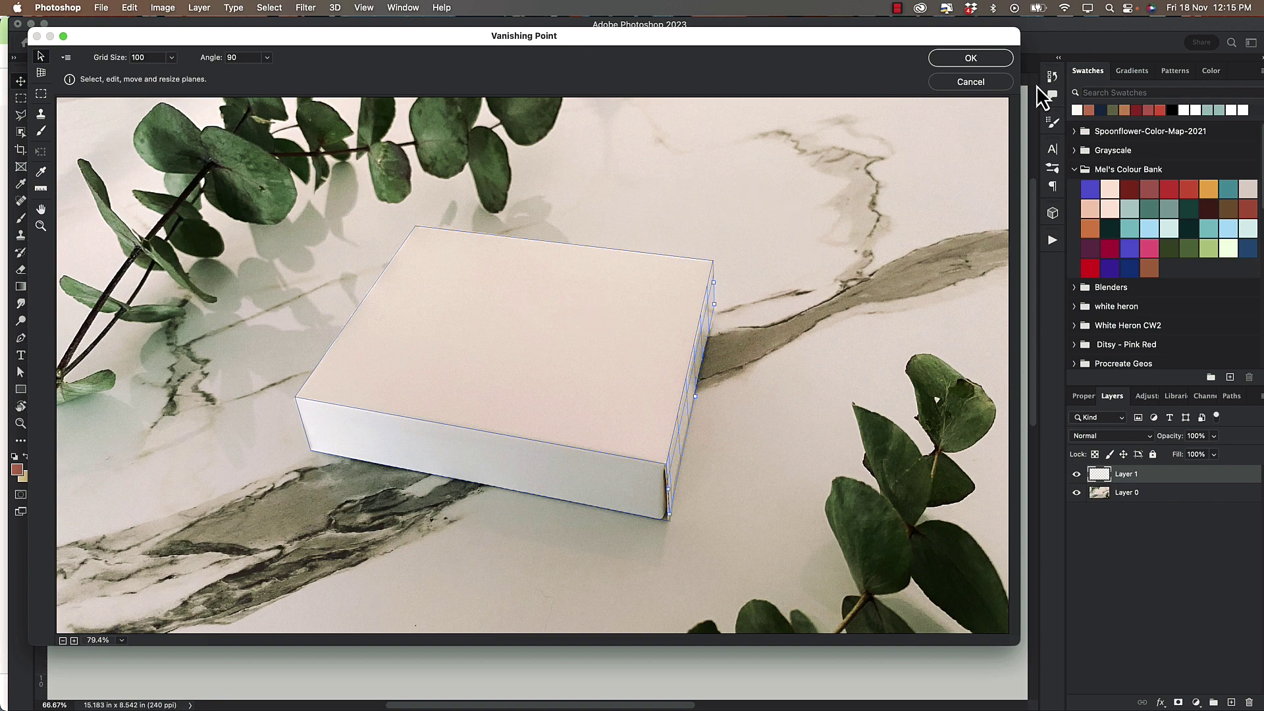
Close Vanishing Point, copy all of pattern.jpg, and return to white-box-mockup.psd
click(973, 64)
click(321, 63)
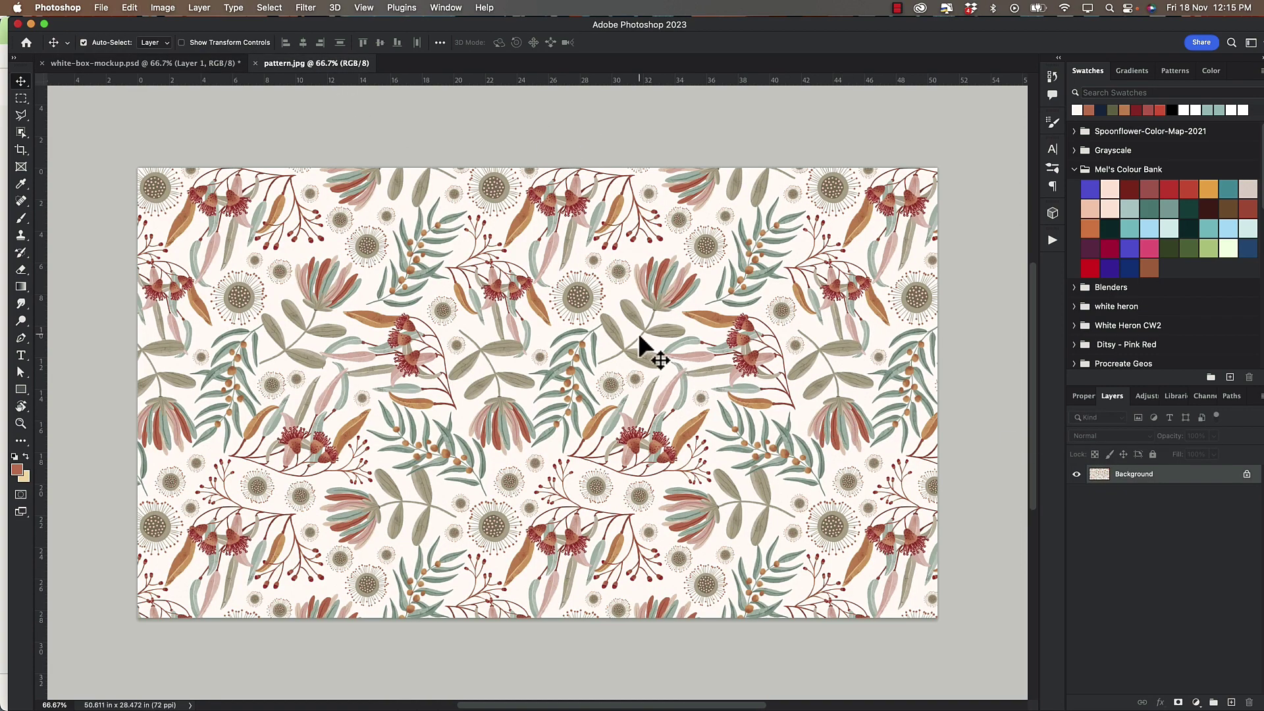
key(super+a)
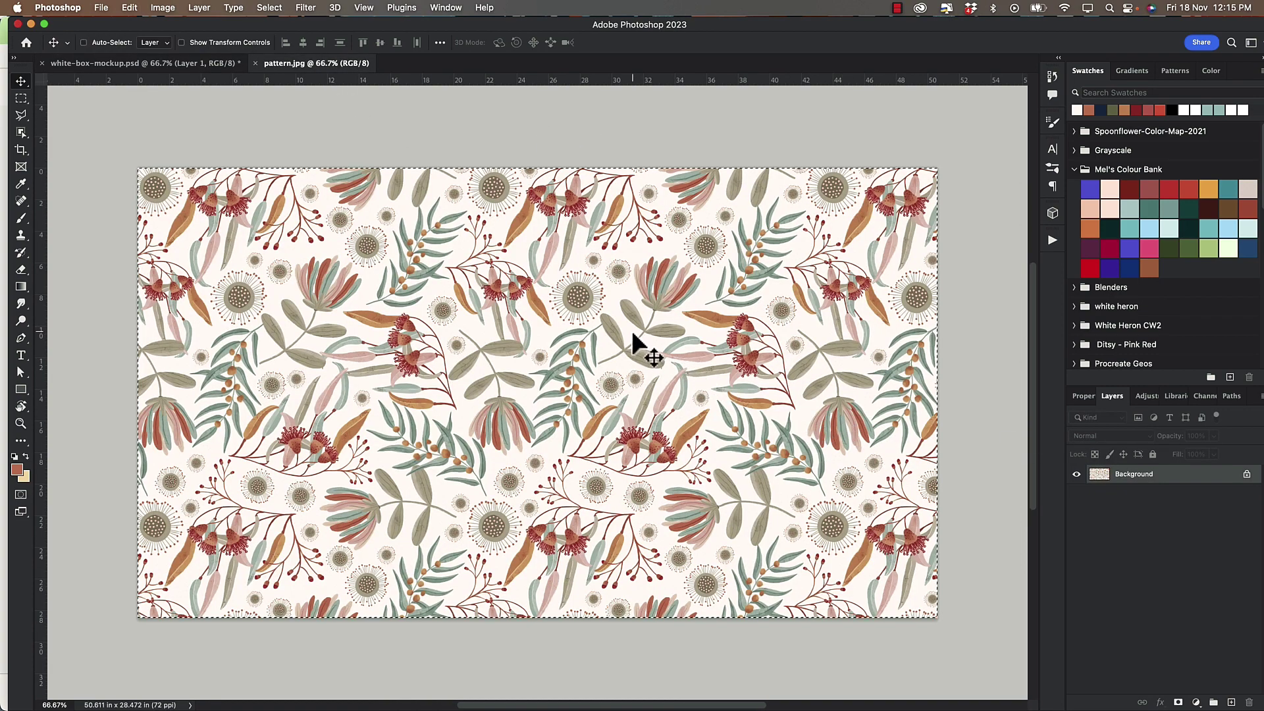
click(269, 8)
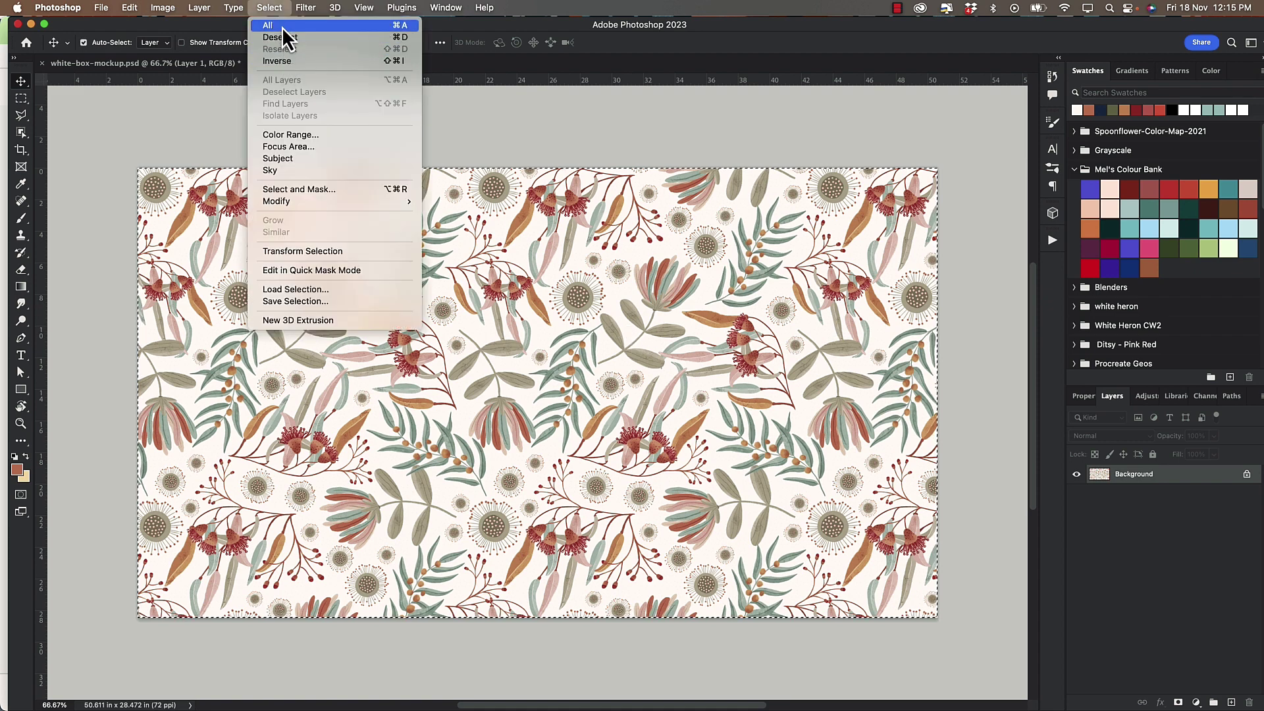
click(283, 26)
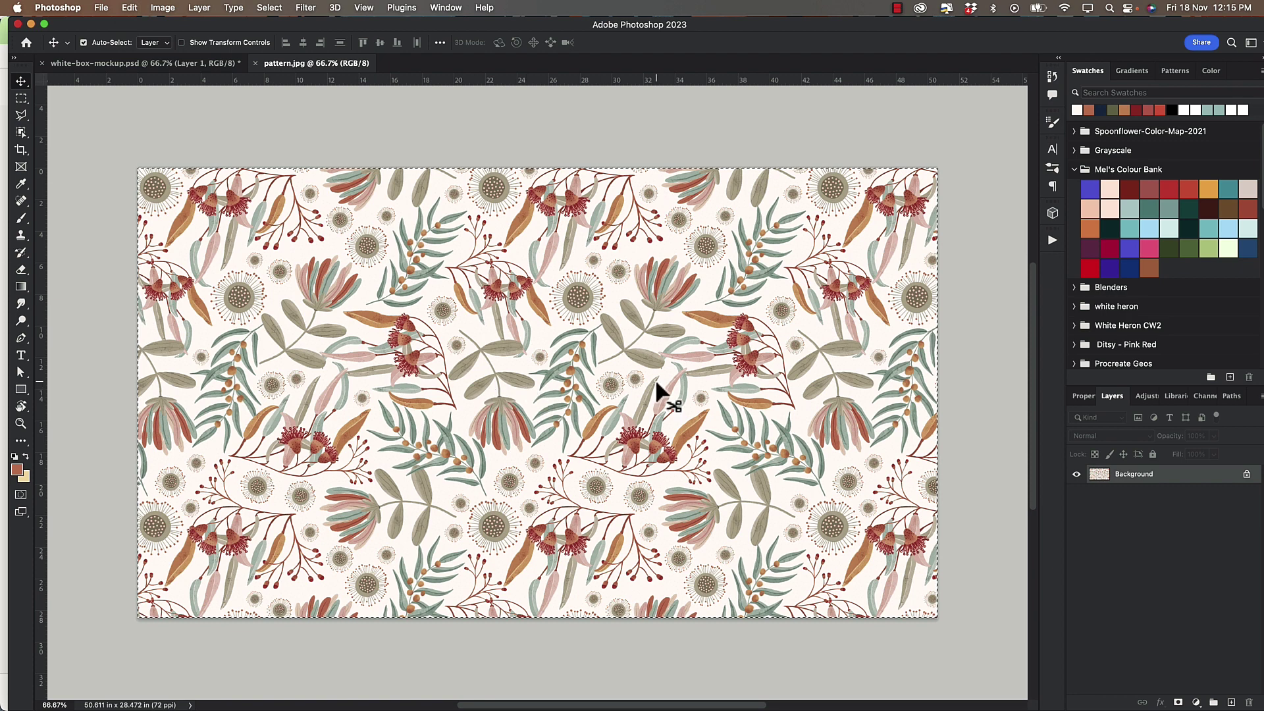
key(super+c)
click(116, 61)
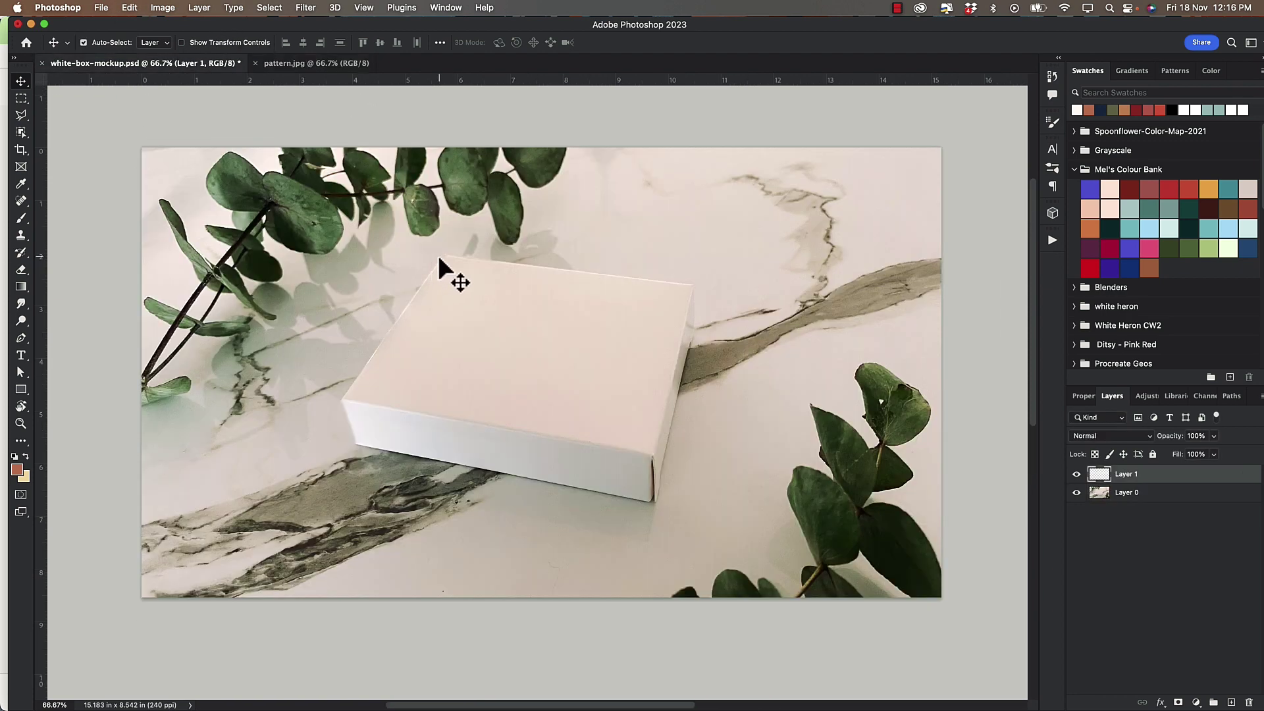
Reopen Vanishing Point, paste the floral pattern, and drag it onto the box's planes
click(297, 8)
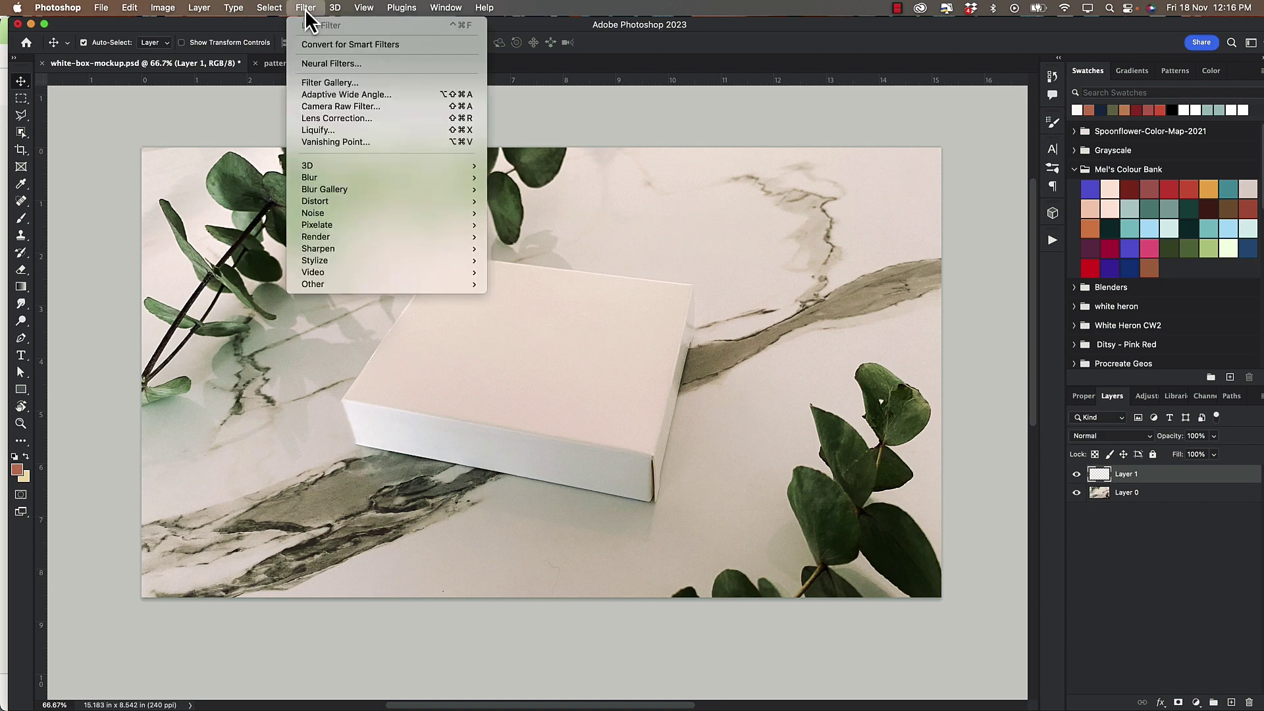
click(358, 144)
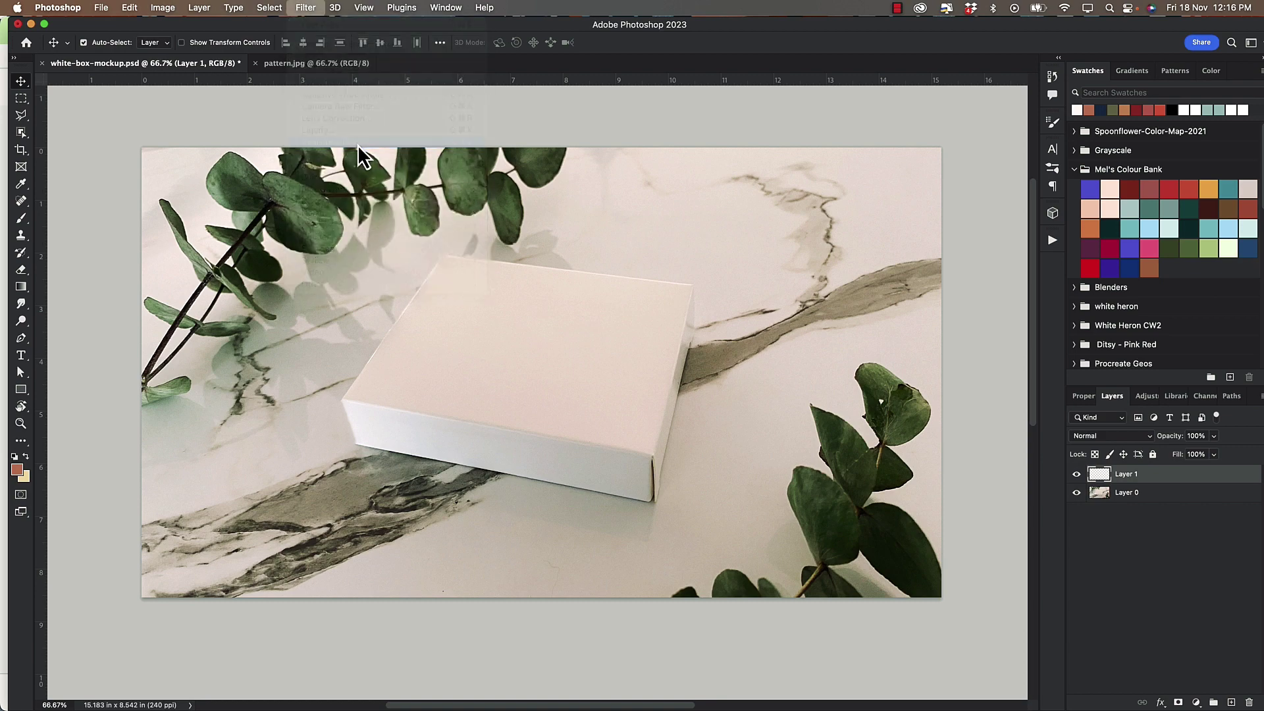
click(333, 243)
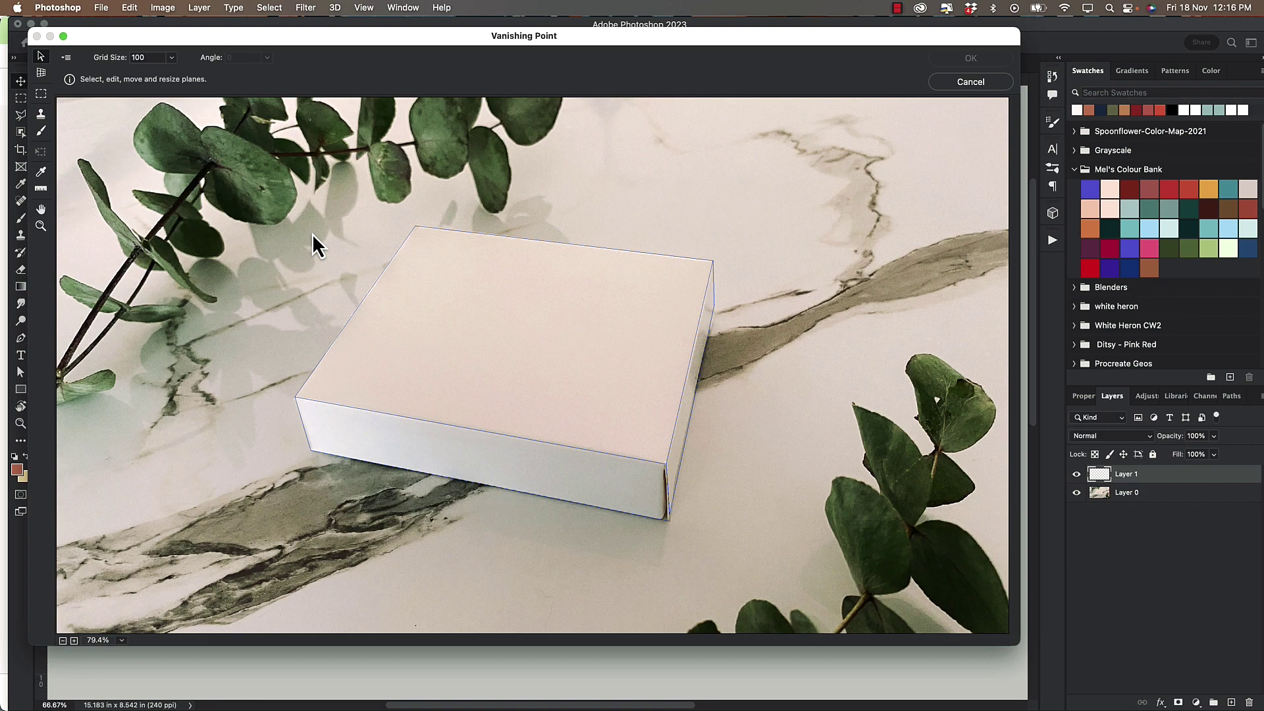
key(alt)
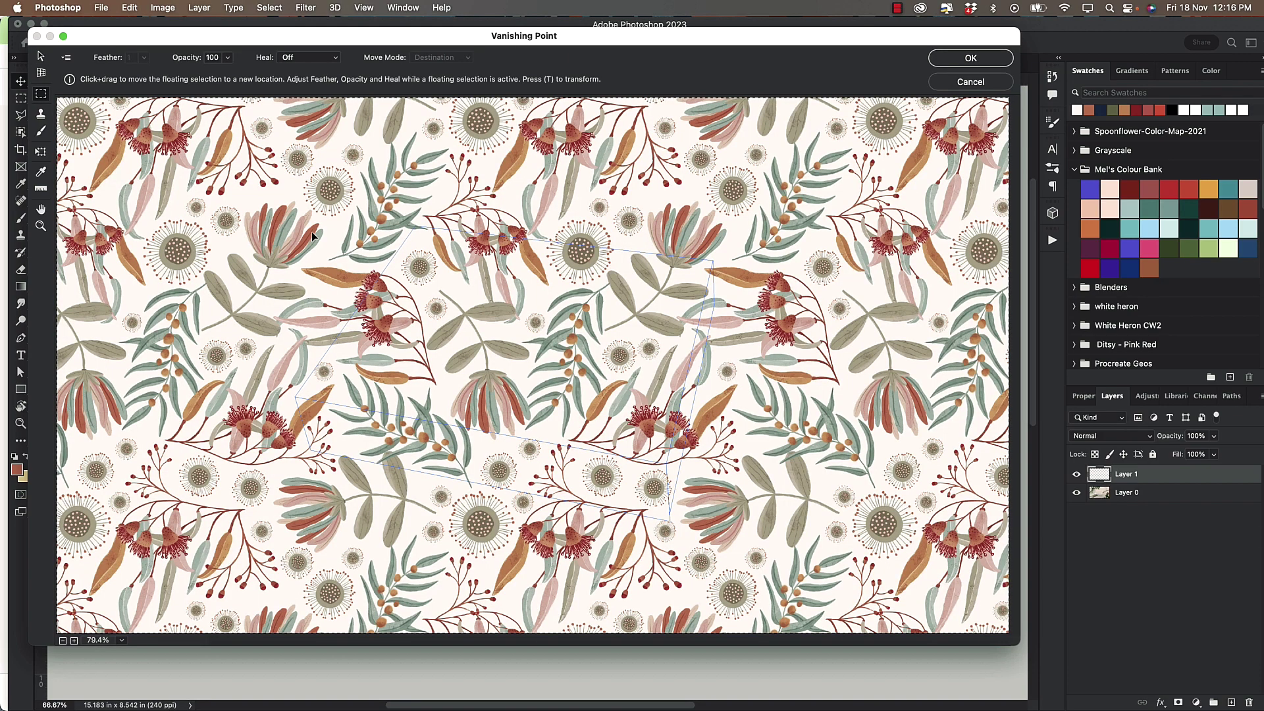
key(t)
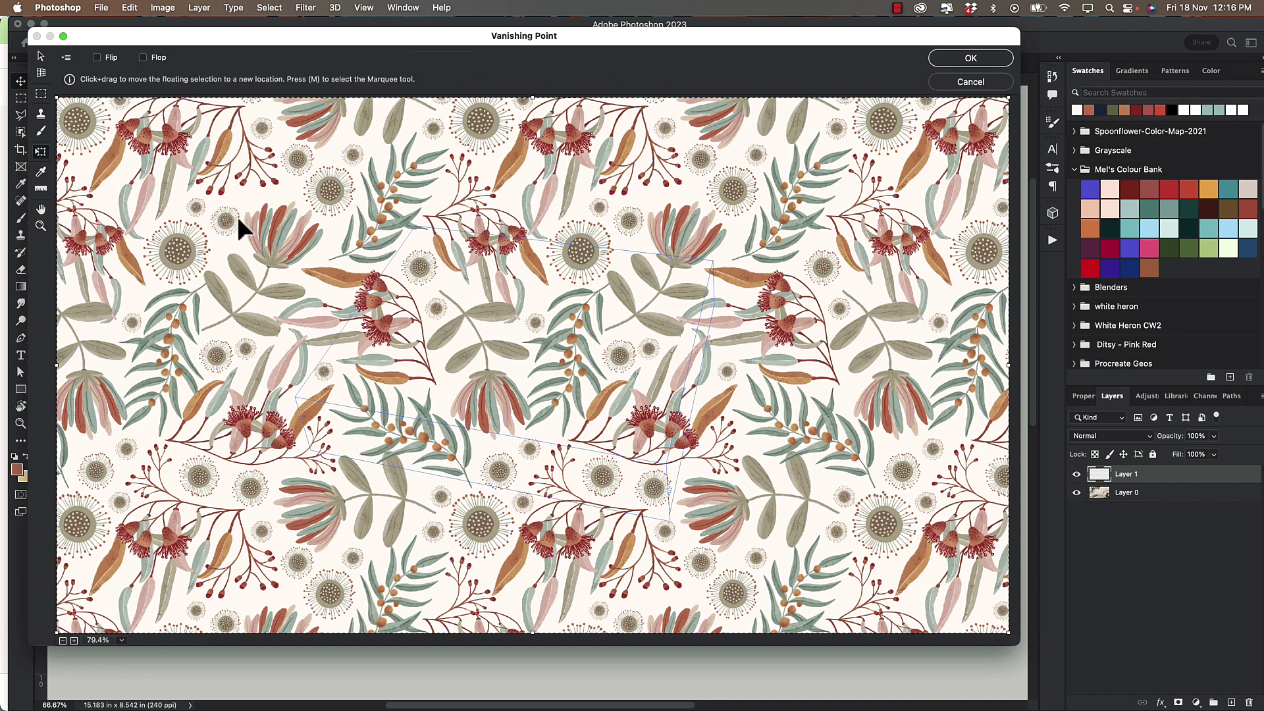
drag(200, 221, 374, 289)
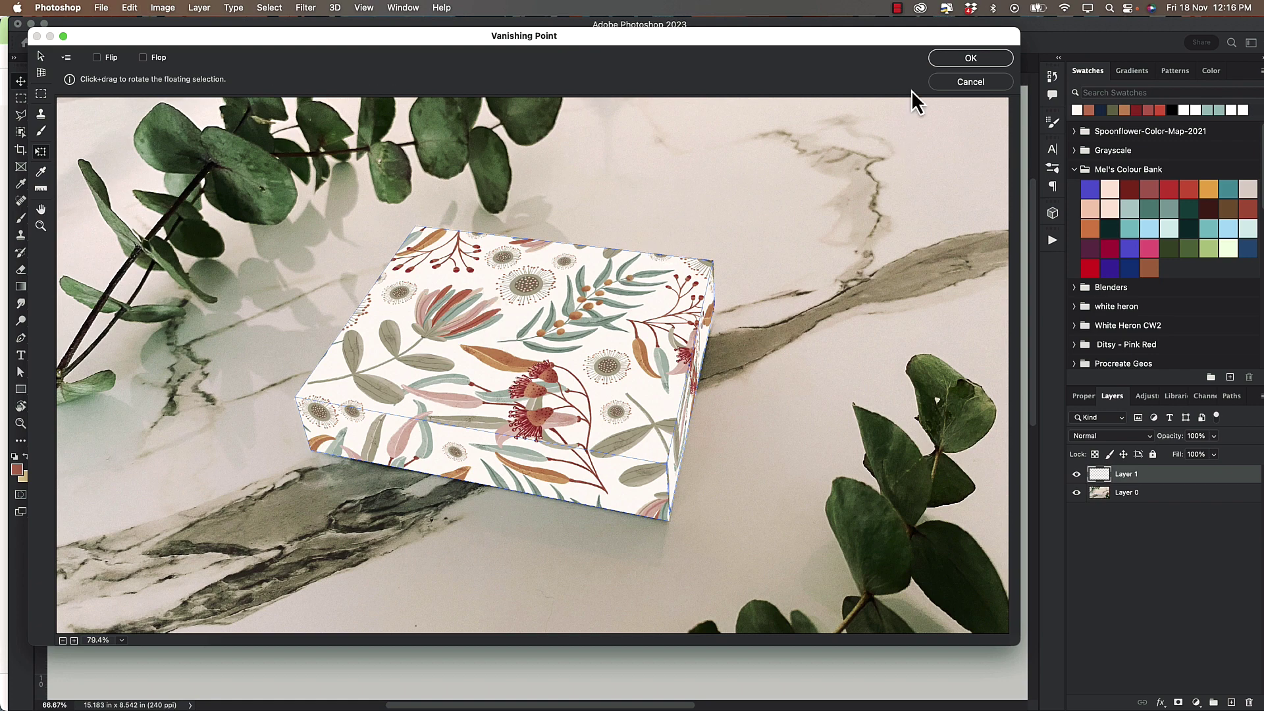
Apply the Vanishing Point result and set Layer 1's blend mode to Multiply
key(Return)
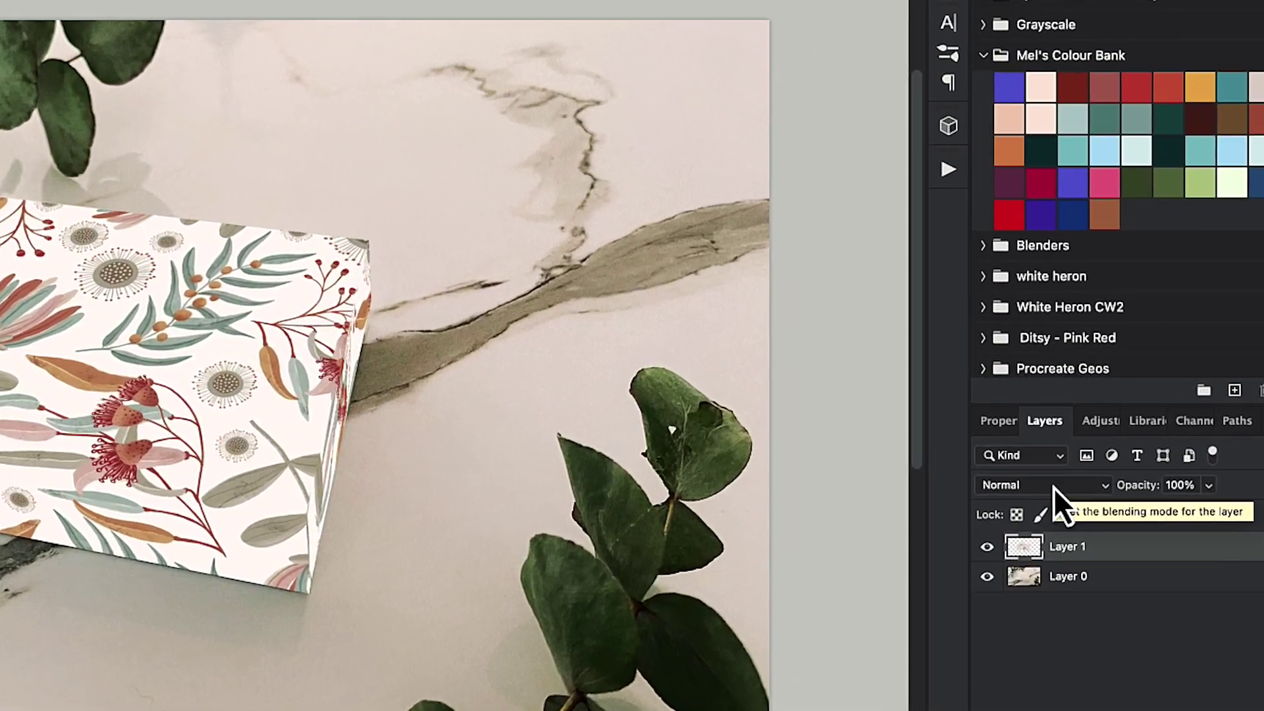
click(1053, 488)
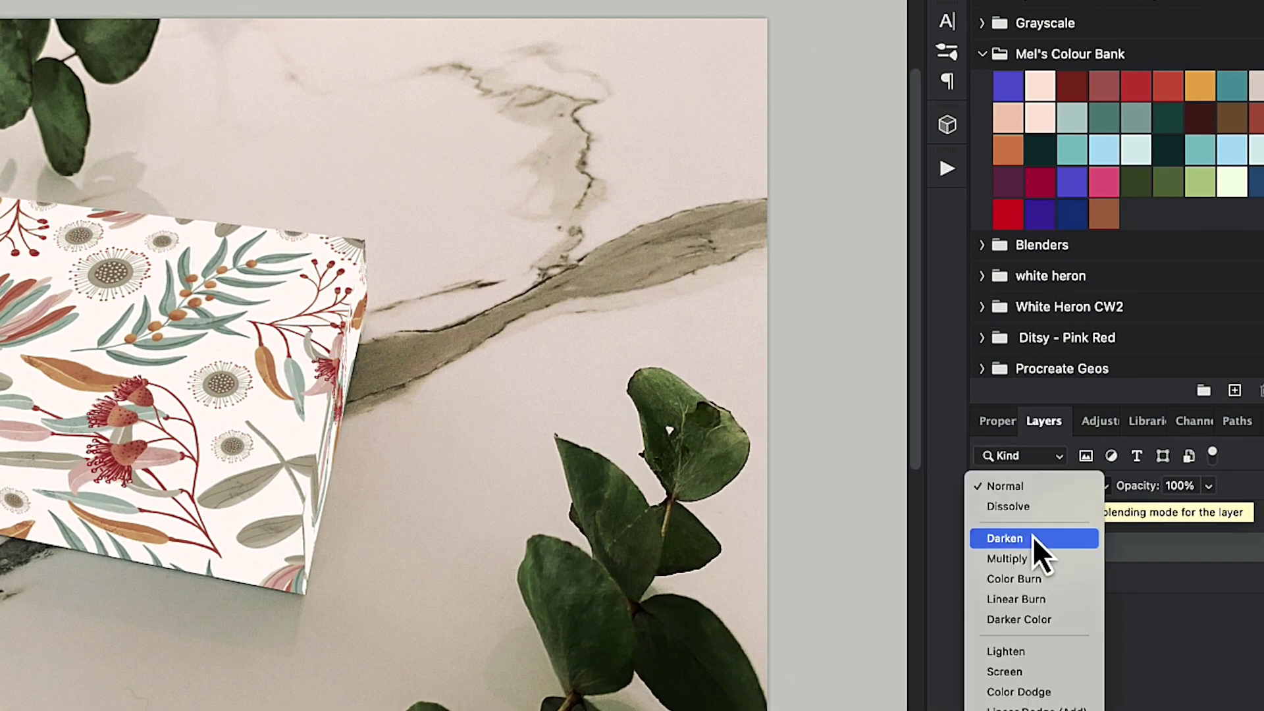
click(1027, 557)
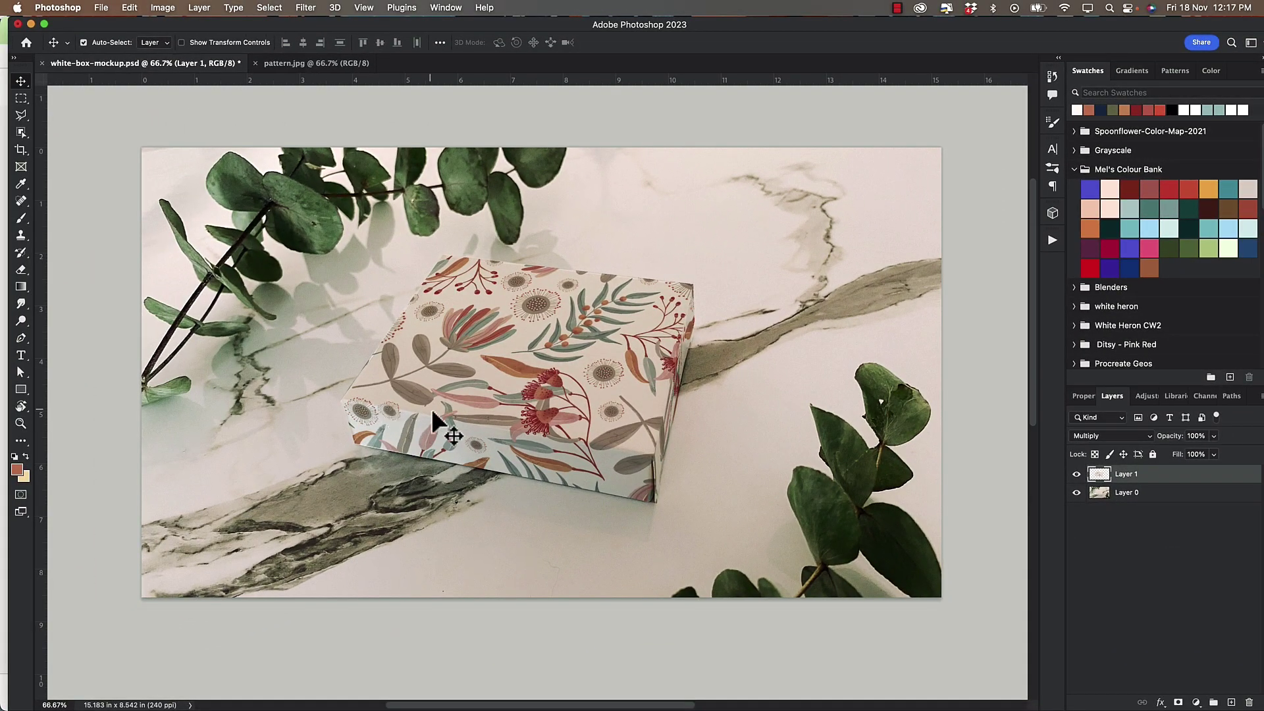
scroll(508, 424, up, 1)
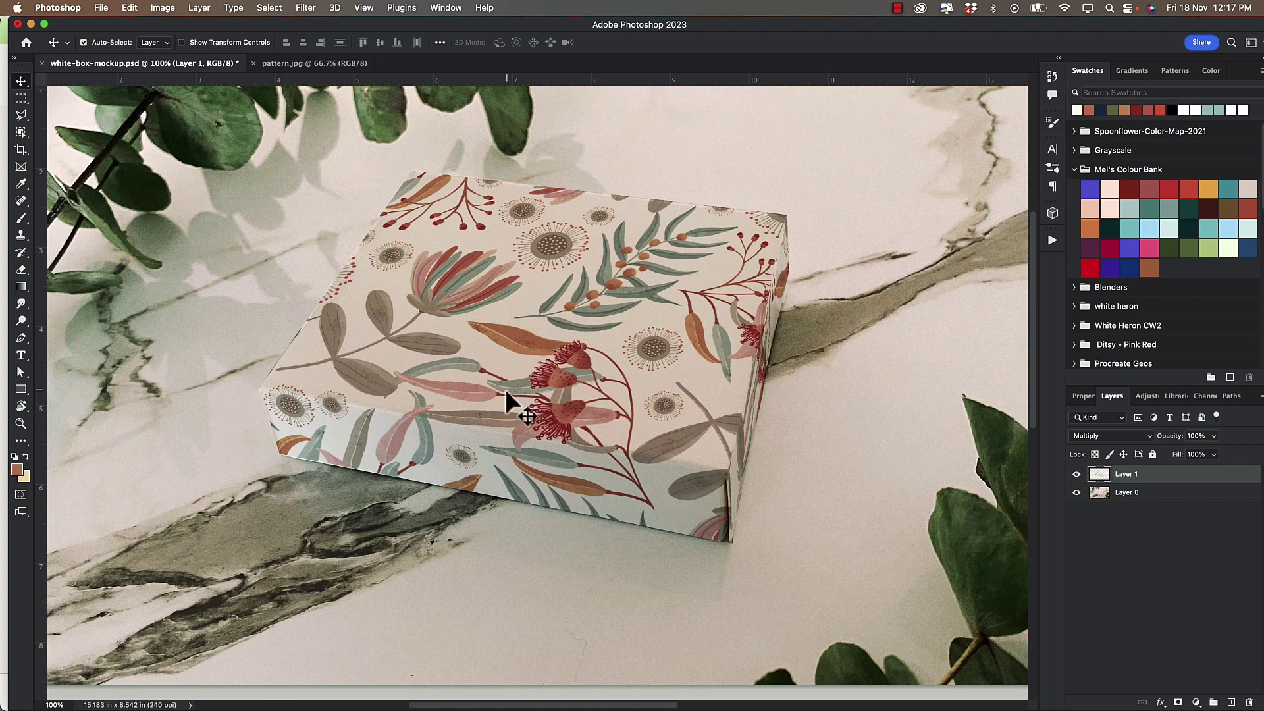
Fit the image on screen and add a Brightness/Contrast layer with Brightness 24, Contrast 40
key(super+minus)
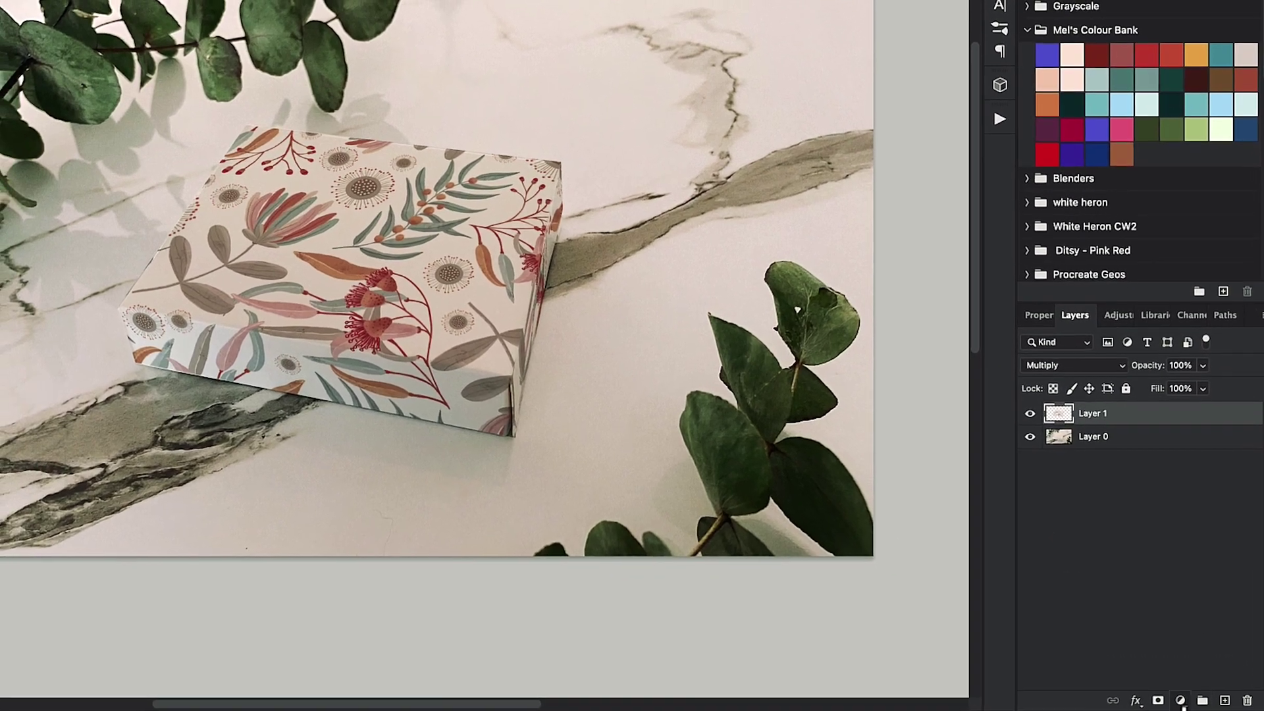
click(1180, 700)
click(1166, 397)
drag(1149, 473, 1176, 479)
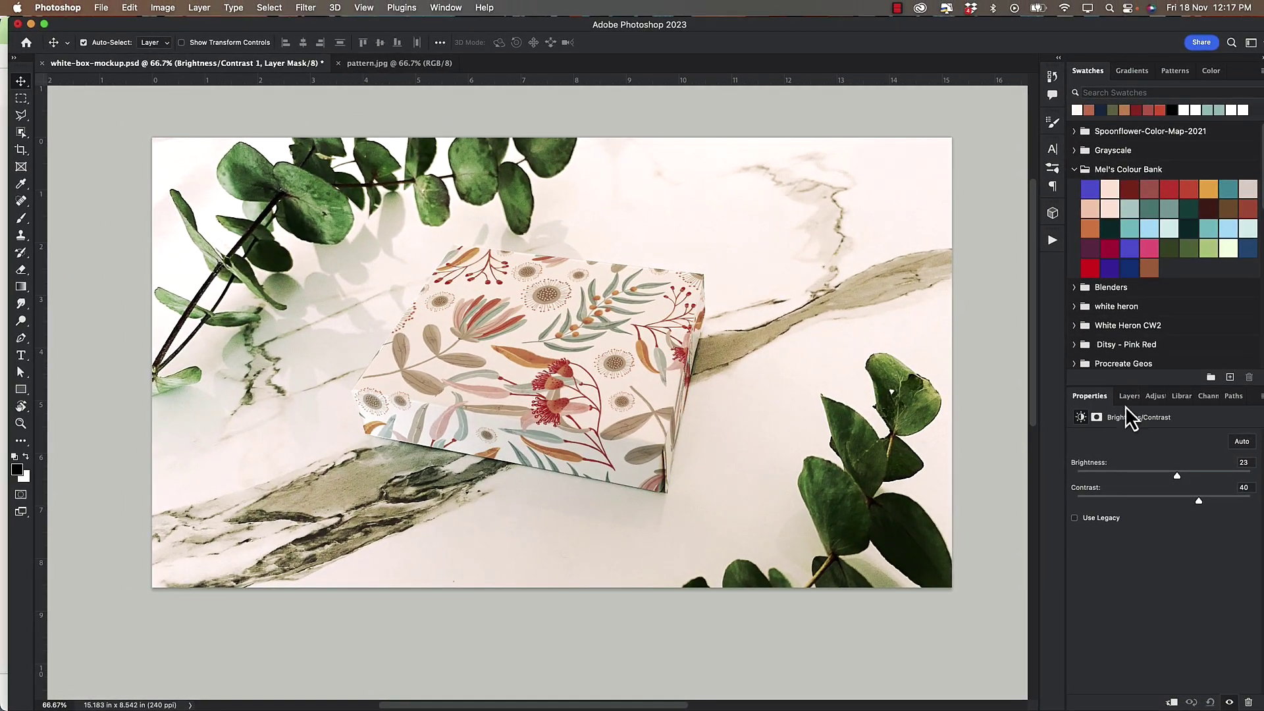
Add a Hue/Saturation layer with Saturation +2 and Lightness +5, then view the layer stack
click(1127, 397)
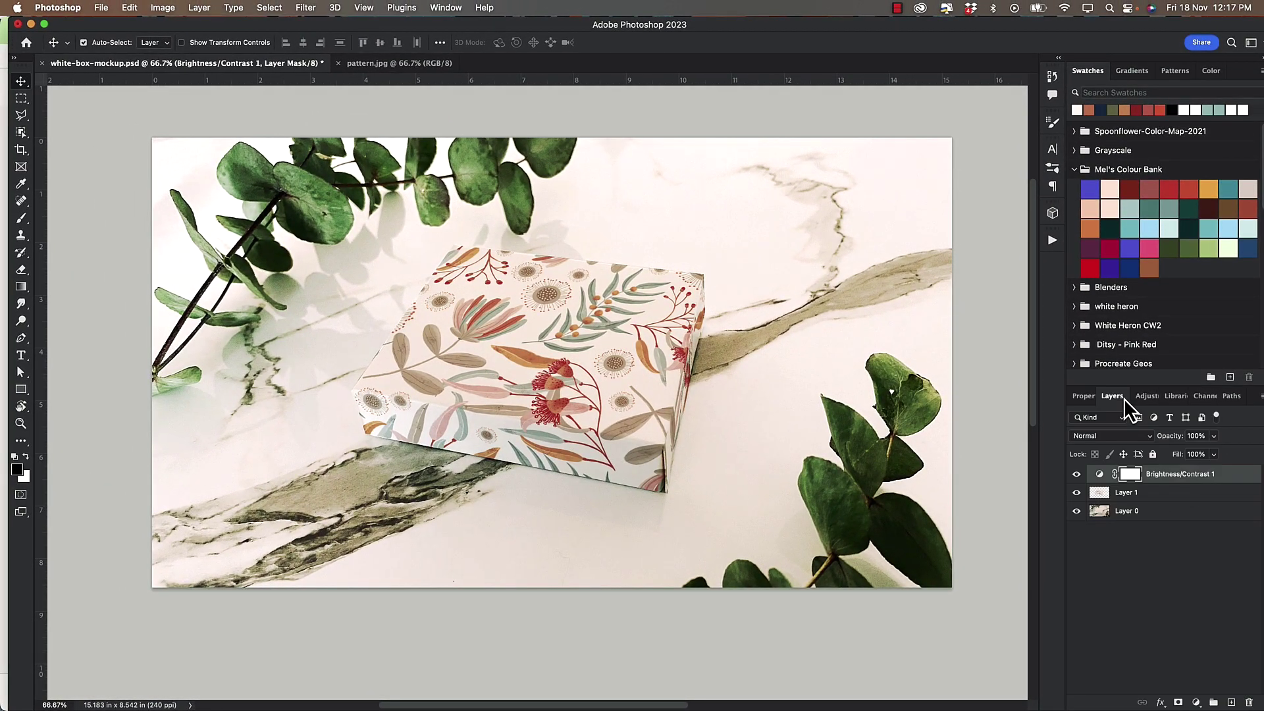
click(1196, 702)
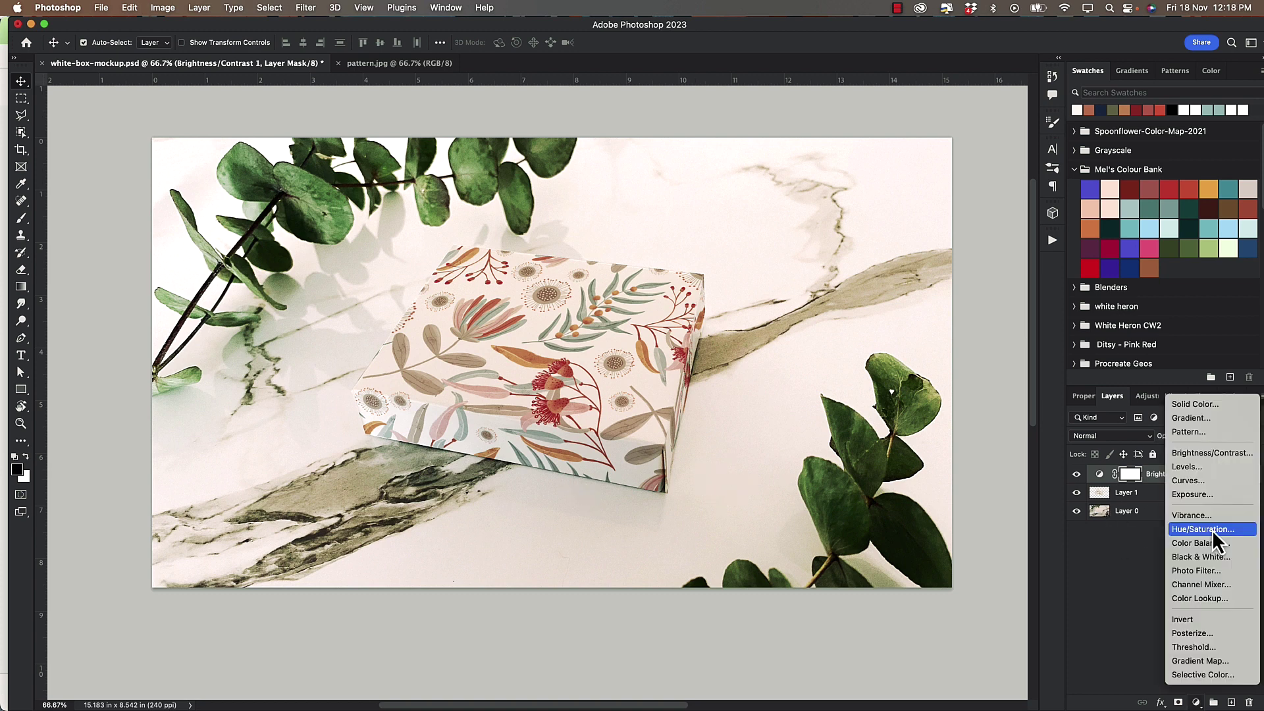
click(1211, 529)
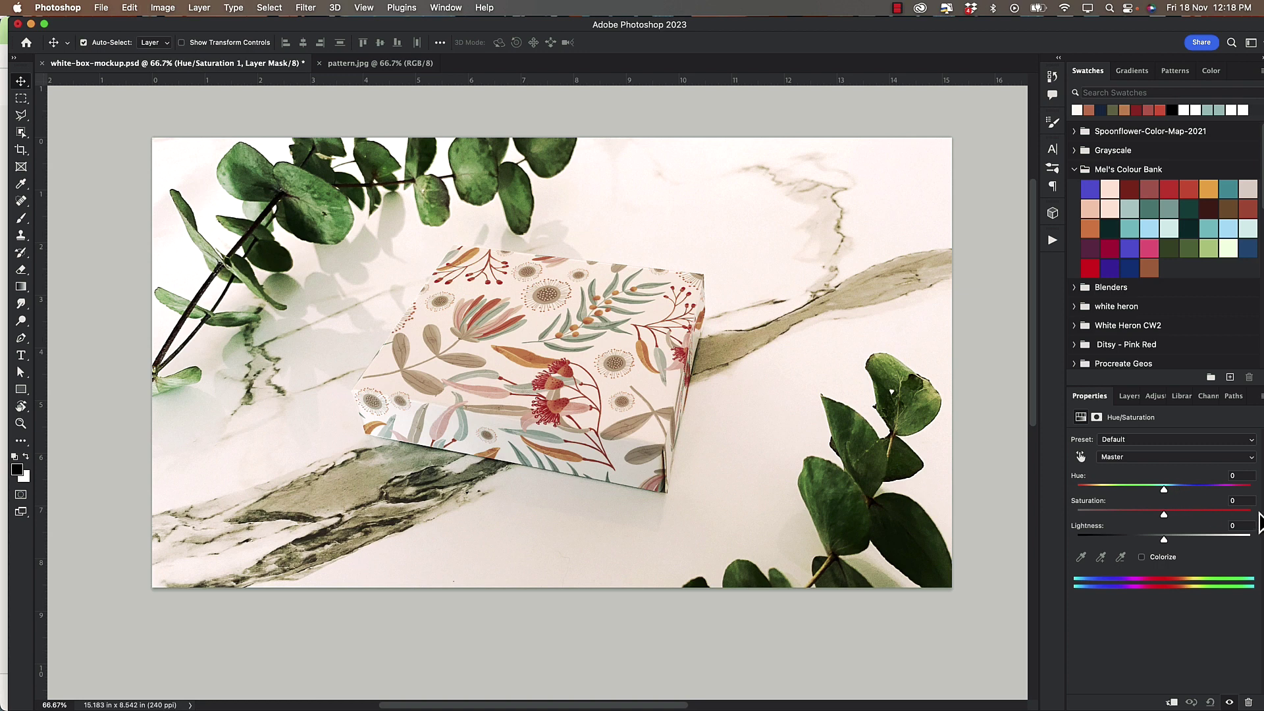
click(1248, 501)
text(15)
key(Return)
click(1235, 526)
text(5)
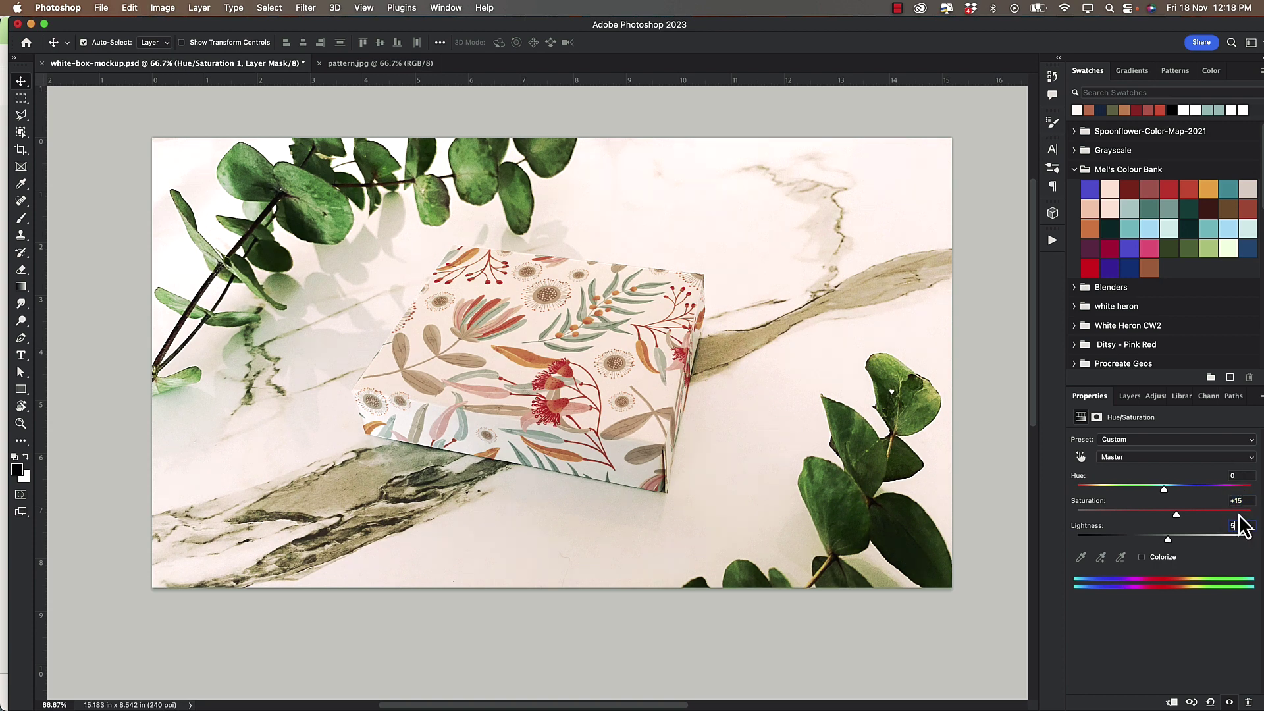
click(1237, 502)
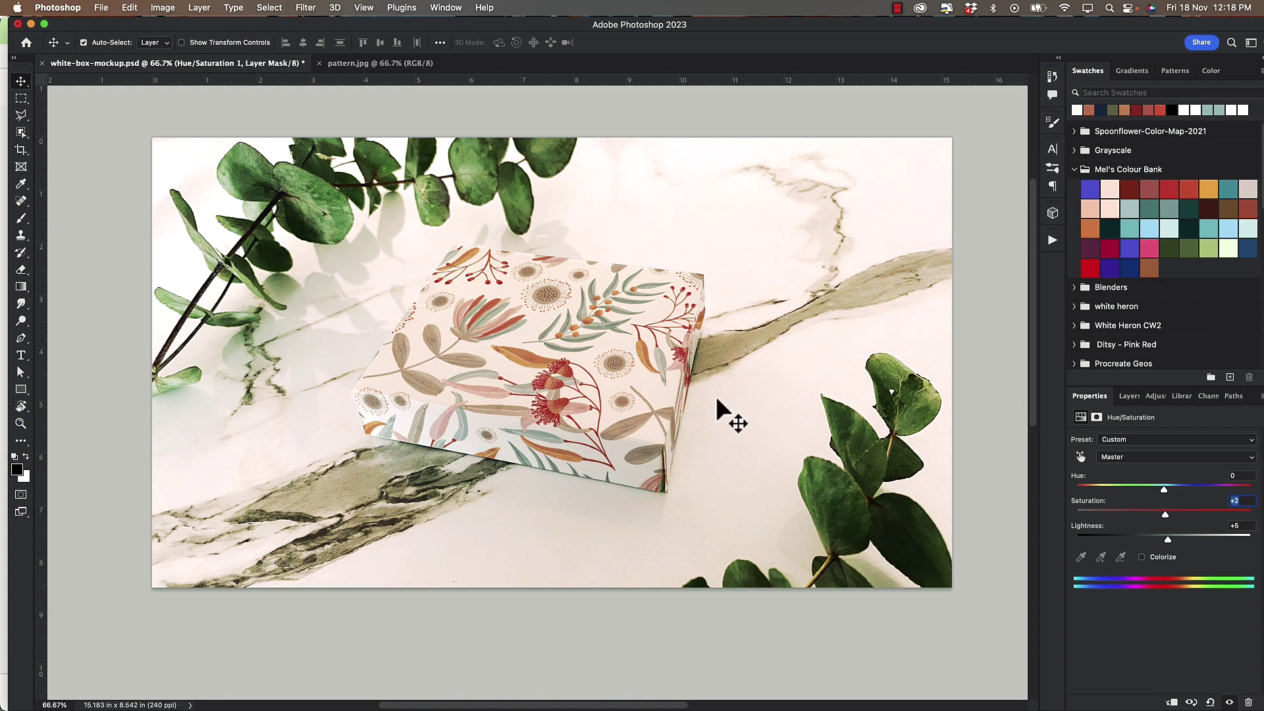
key(super+minus)
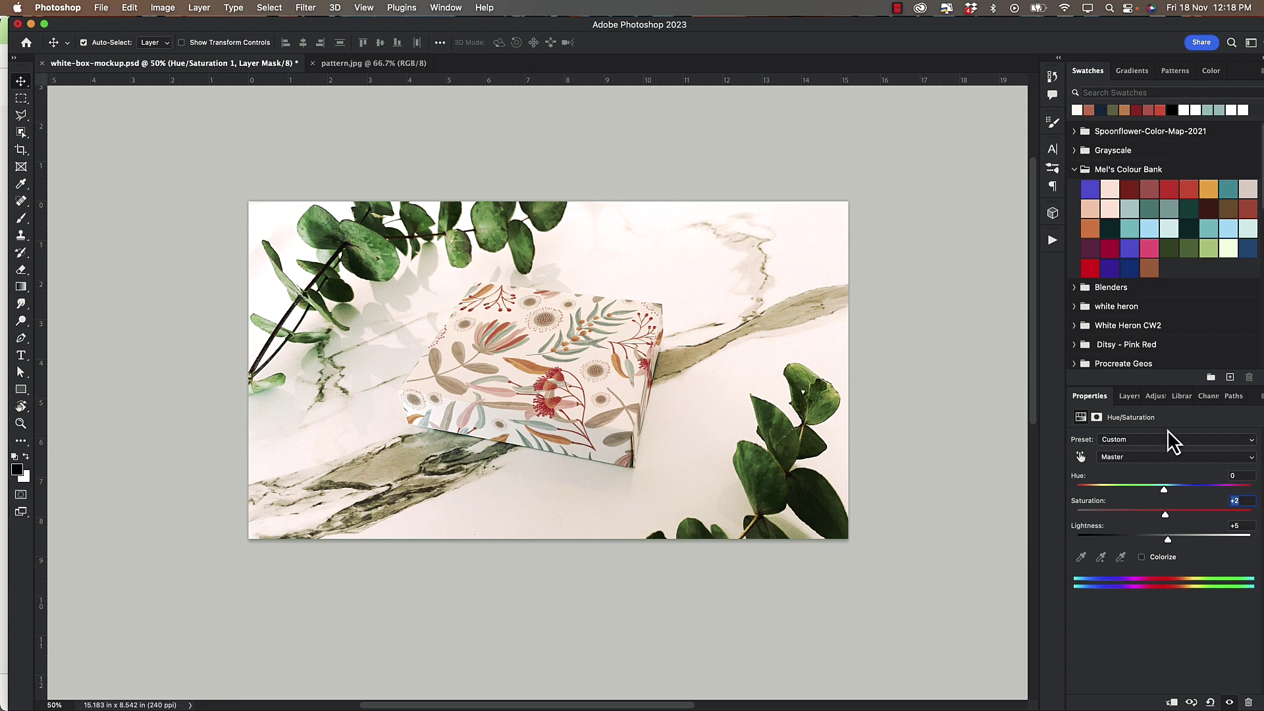
click(1128, 396)
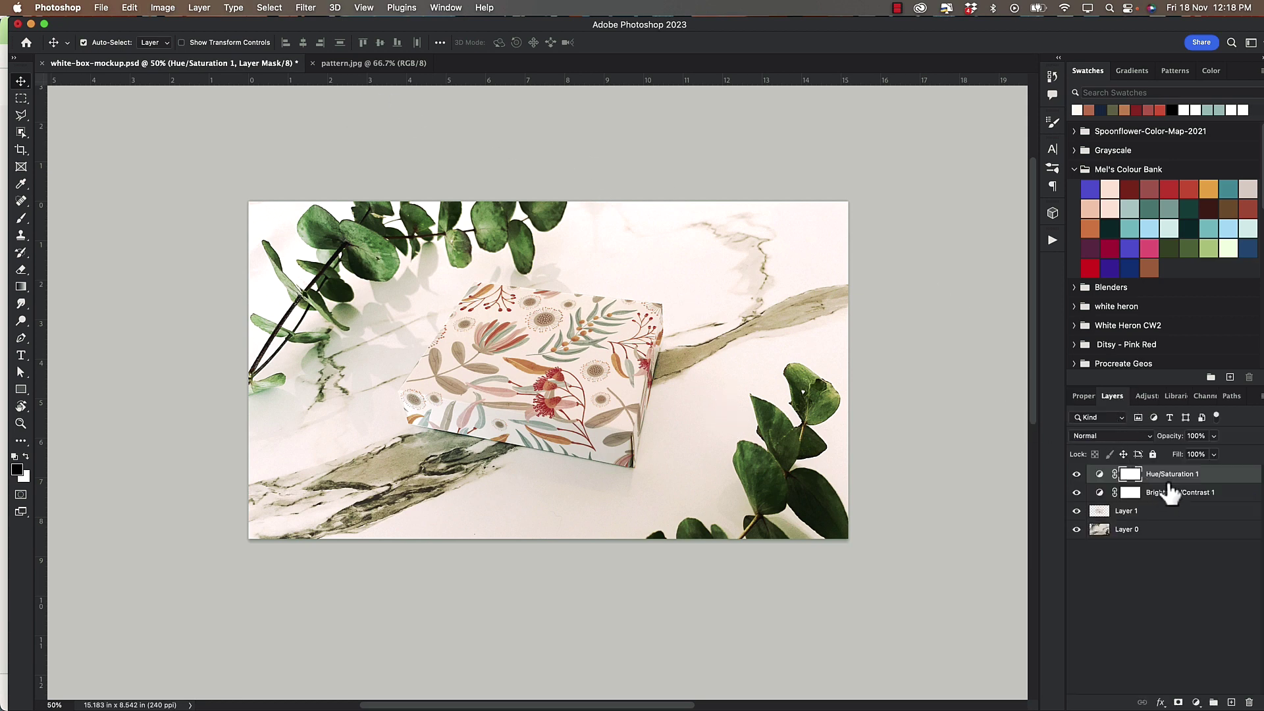